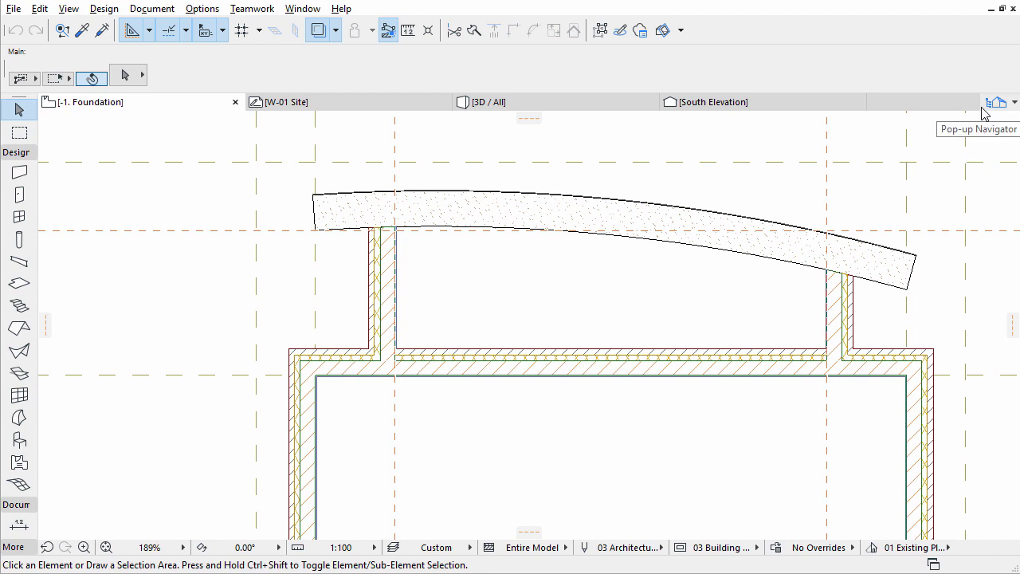
Go to the 1. Gallery floor plan and open the Roof tool's default settings.
{"action": "left_click", "coordinate": [988, 103]}
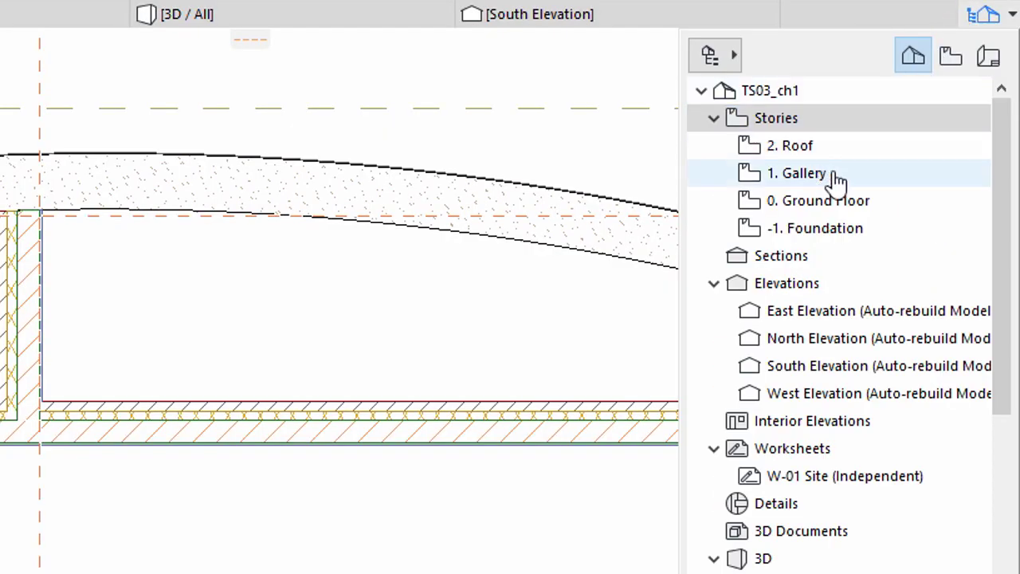
{"action": "left_click", "coordinate": [859, 178]}
{"action": "left_click", "coordinate": [860, 179]}
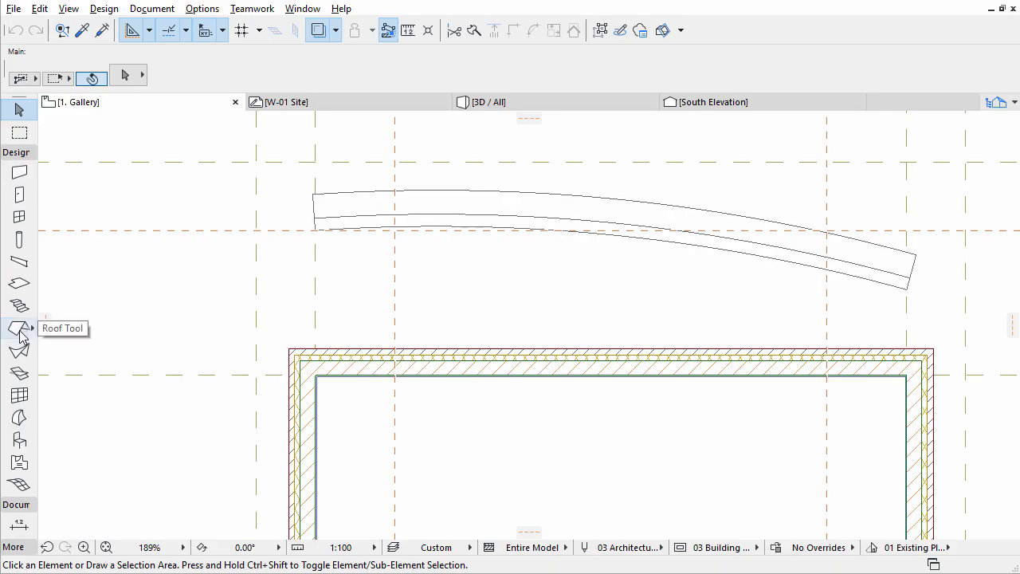
{"action": "left_click", "coordinate": [21, 329]}
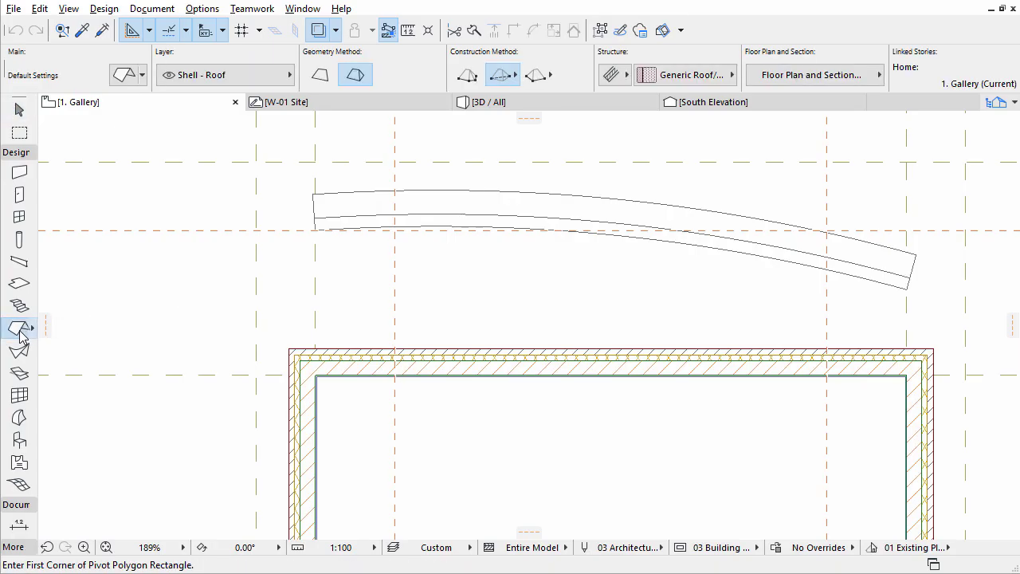
{"action": "left_click", "coordinate": [122, 76]}
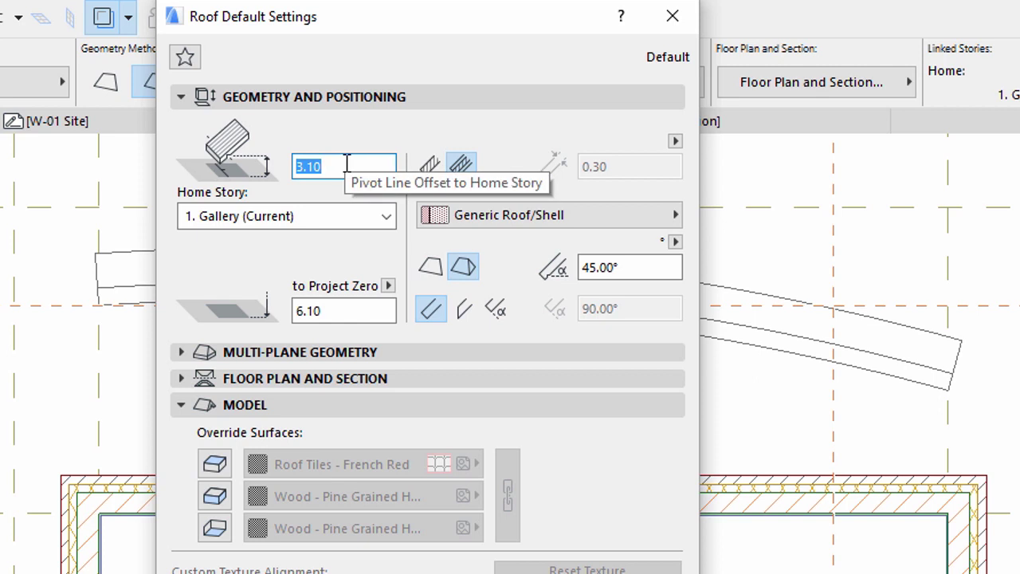
Set roofs to offset 1.00 on 1. Gallery, Roof Aluminium, single-plane, 18° pitch.
{"action": "type", "text": "1.00"}
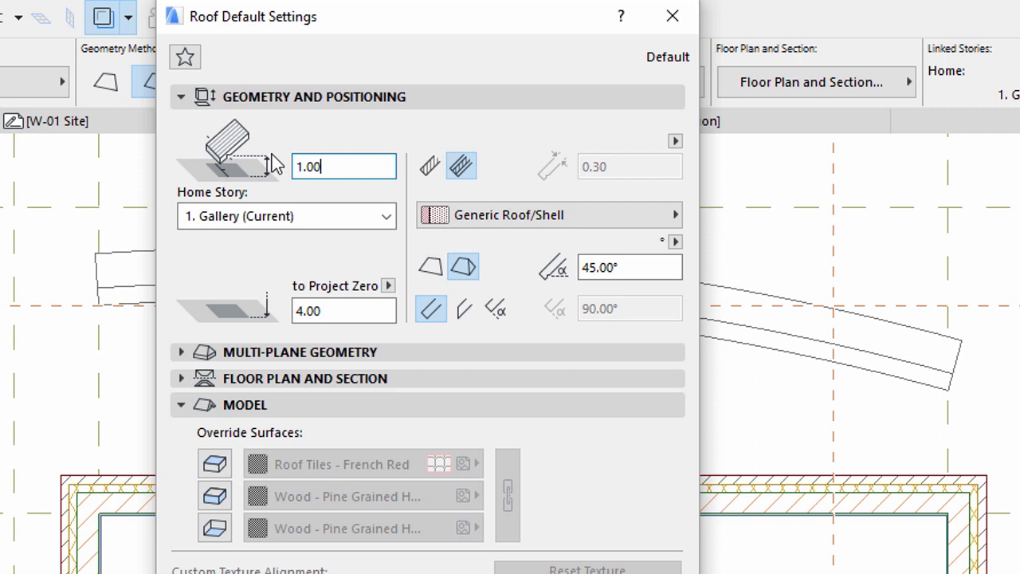
{"action": "left_click", "coordinate": [386, 217]}
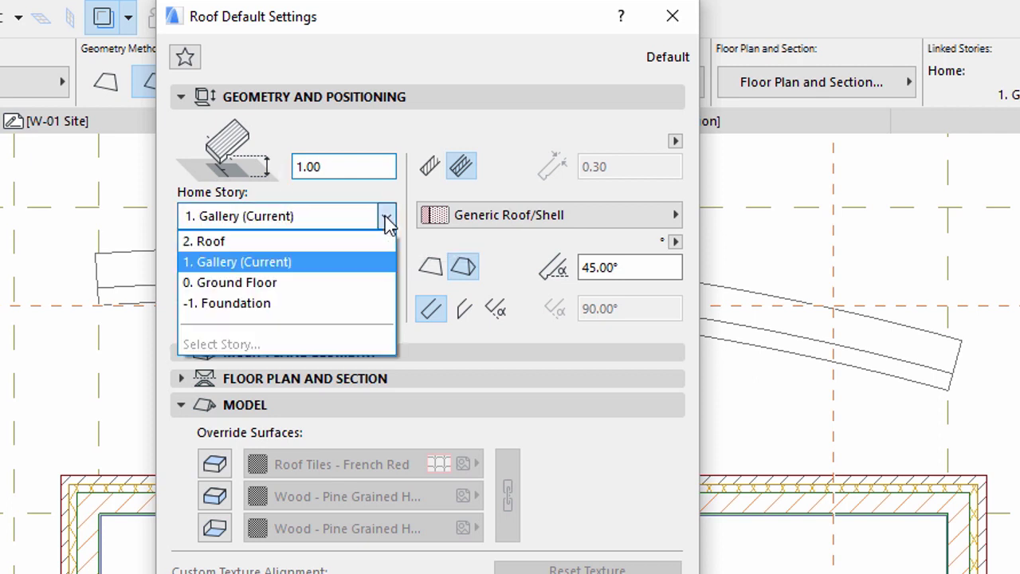
{"action": "left_click", "coordinate": [342, 263]}
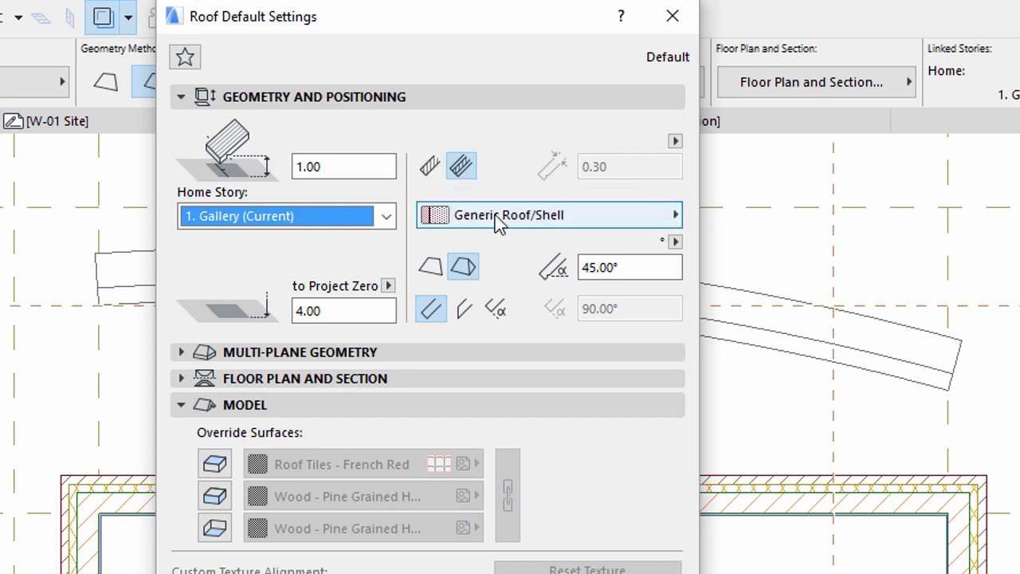
{"action": "left_click", "coordinate": [675, 216]}
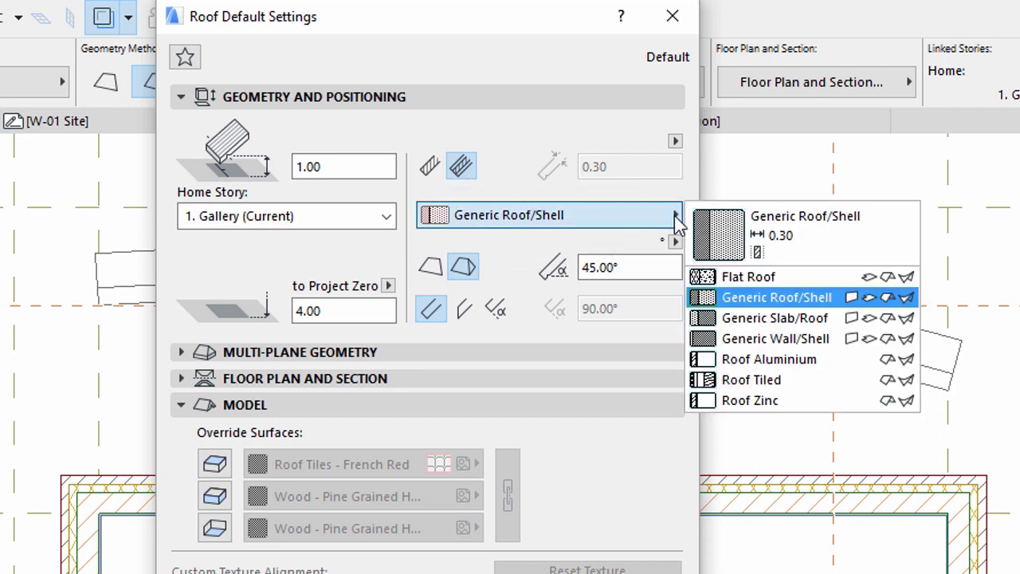
{"action": "left_click", "coordinate": [745, 360]}
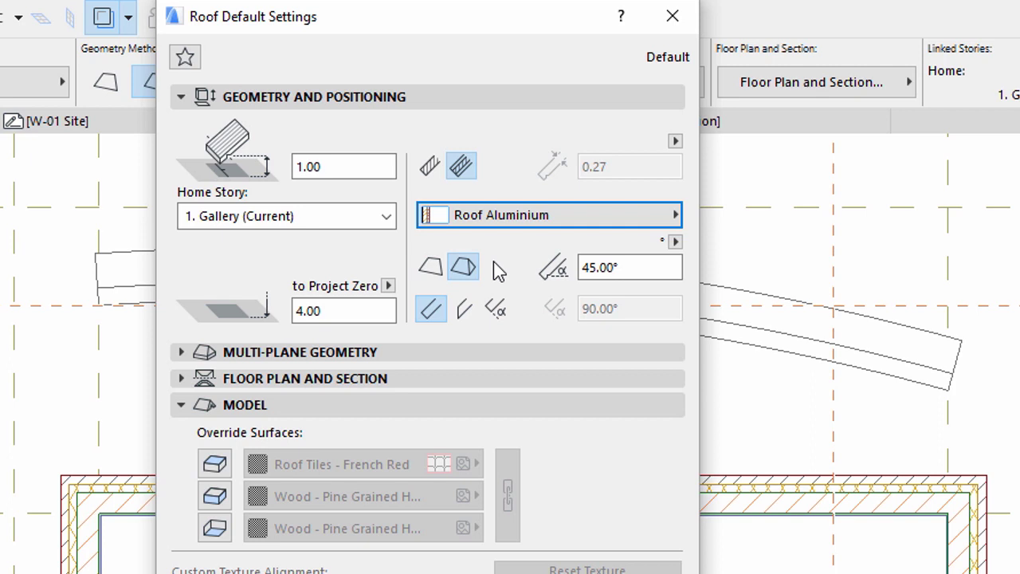
{"action": "left_click", "coordinate": [434, 268]}
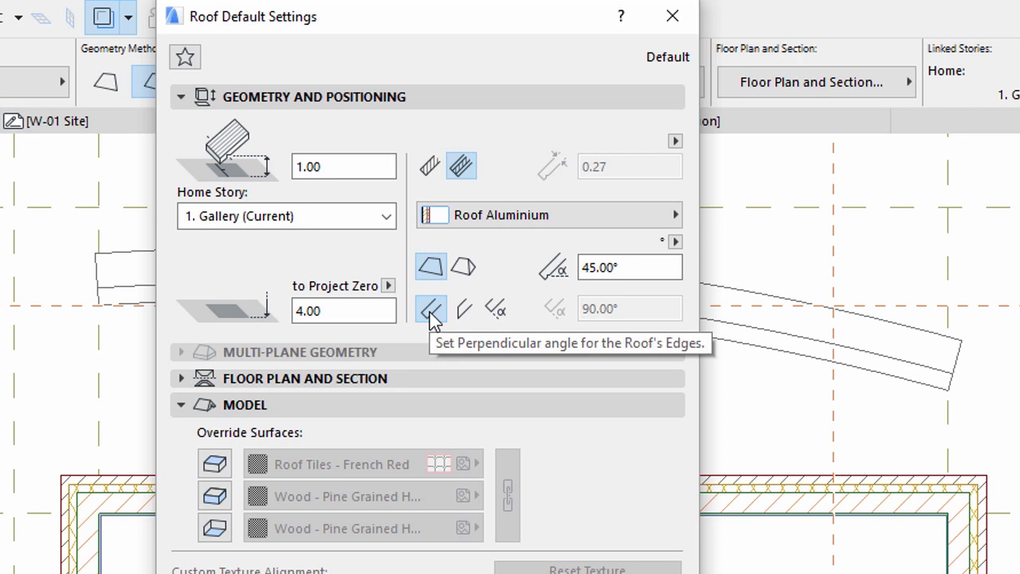
{"action": "left_click_drag", "start_coordinate": [619, 264], "coordinate": [562, 255]}
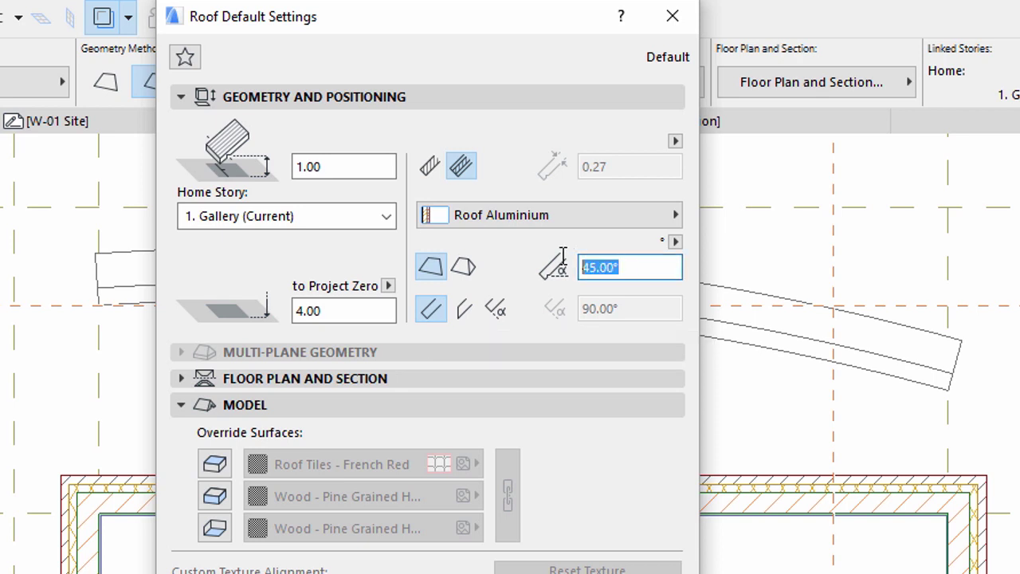
{"action": "type", "text": "18"}
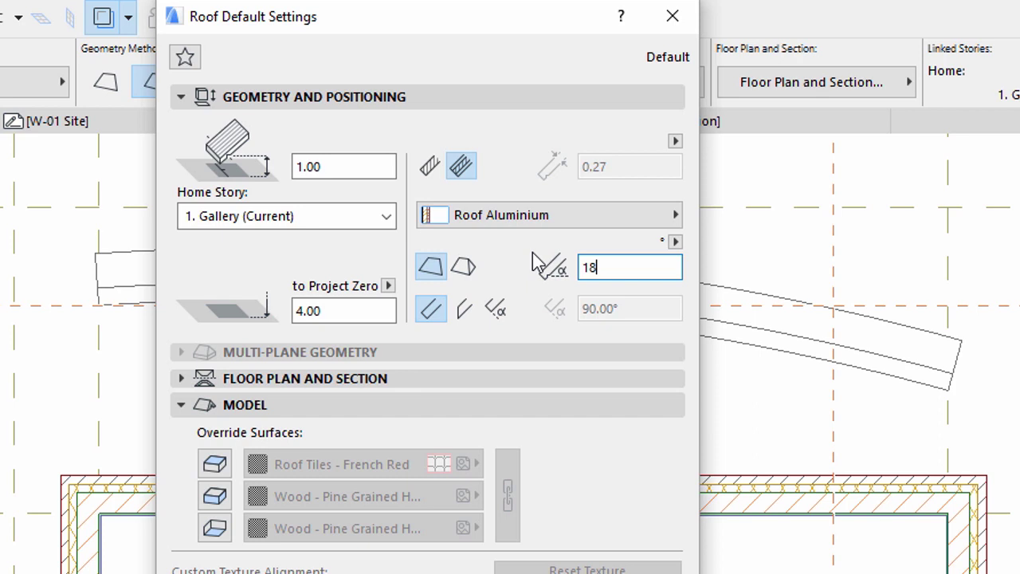
{"action": "key", "text": "Tab"}
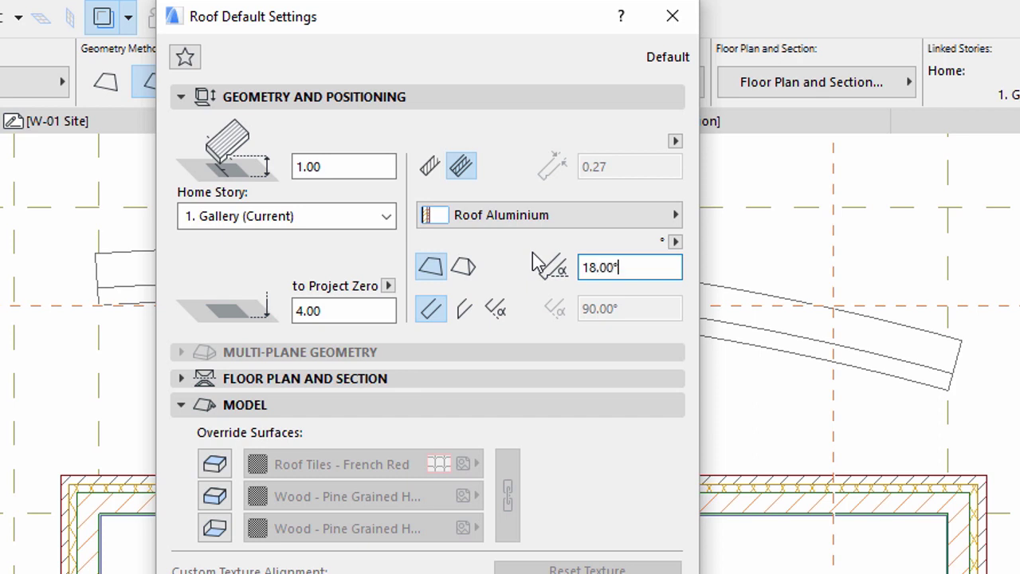
Keep floor plan display at All Relevant Stories, Projected with Overhead, Entire Element.
{"action": "left_click", "coordinate": [180, 100]}
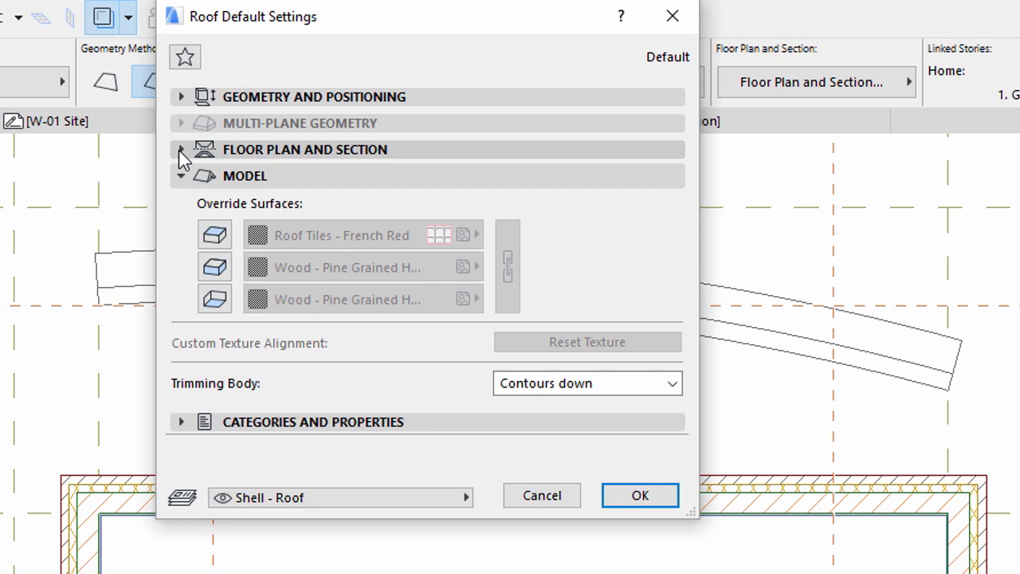
{"action": "left_click", "coordinate": [180, 151]}
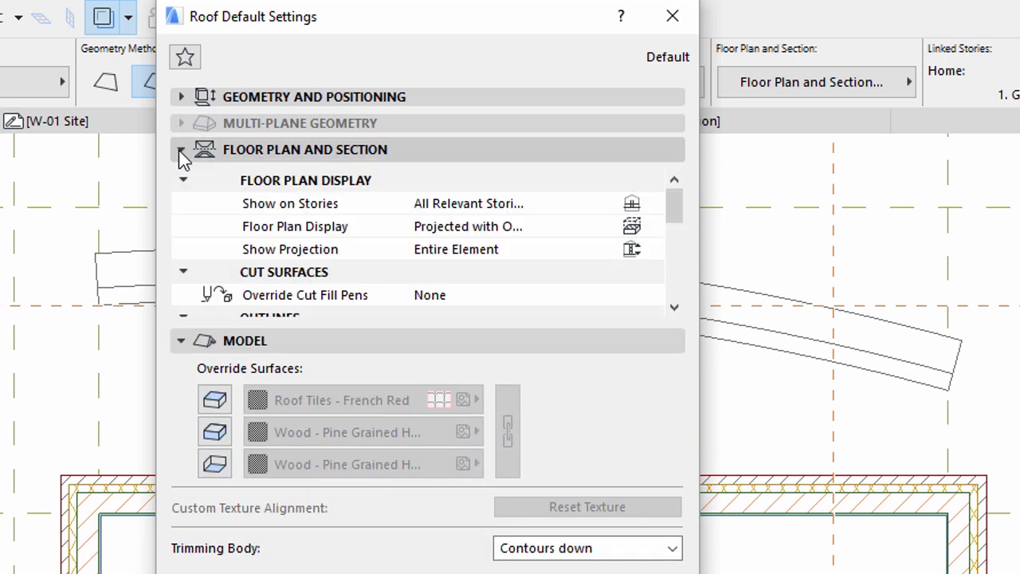
{"action": "left_click", "coordinate": [654, 205]}
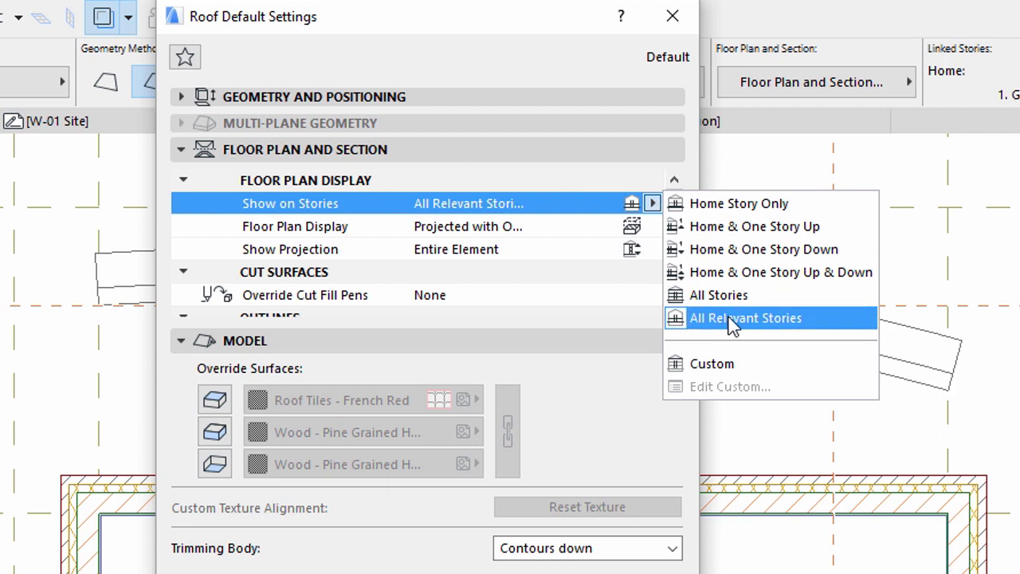
{"action": "left_click", "coordinate": [821, 317]}
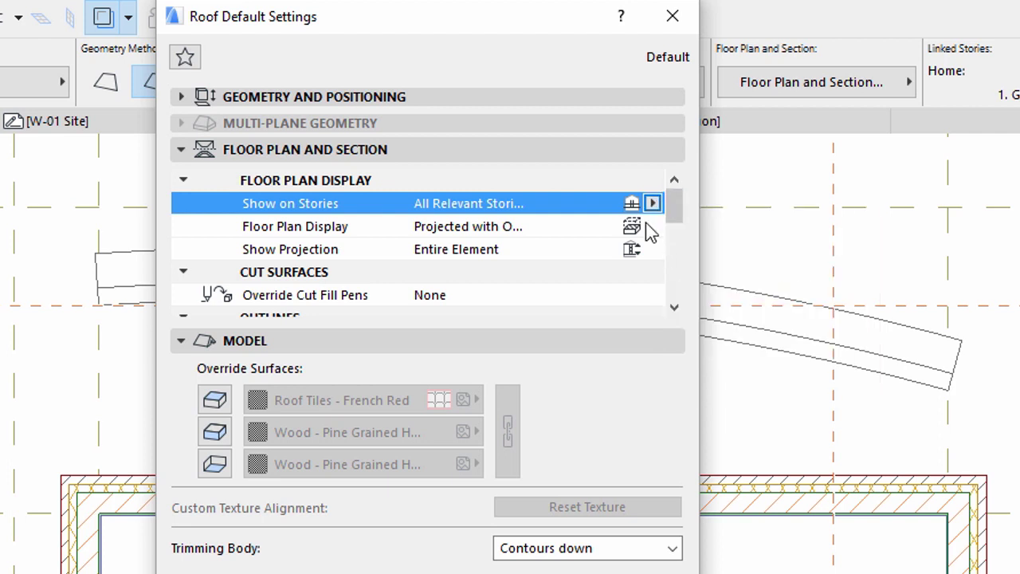
{"action": "left_click", "coordinate": [652, 227]}
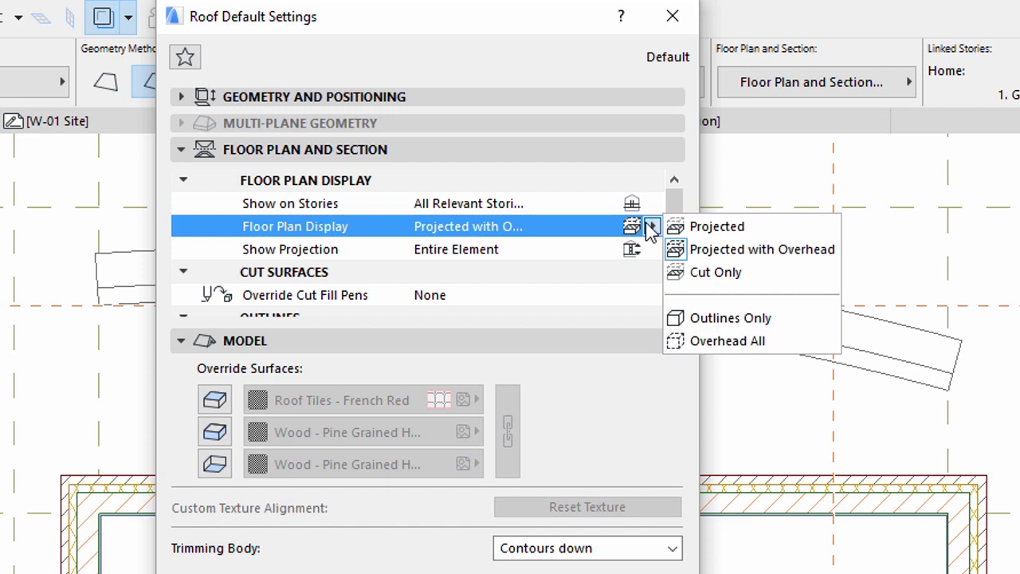
{"action": "left_click", "coordinate": [734, 256]}
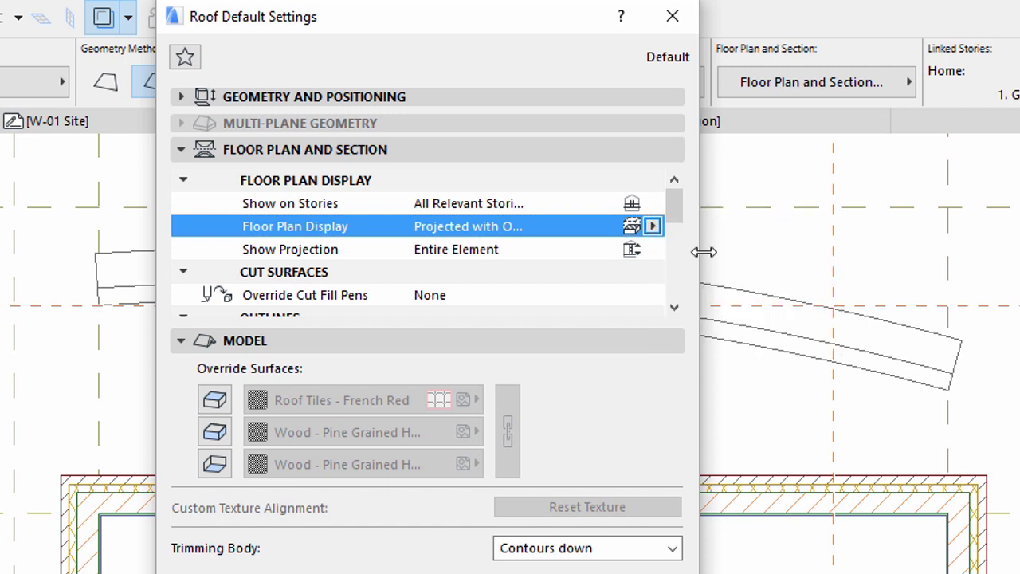
{"action": "left_click", "coordinate": [653, 249]}
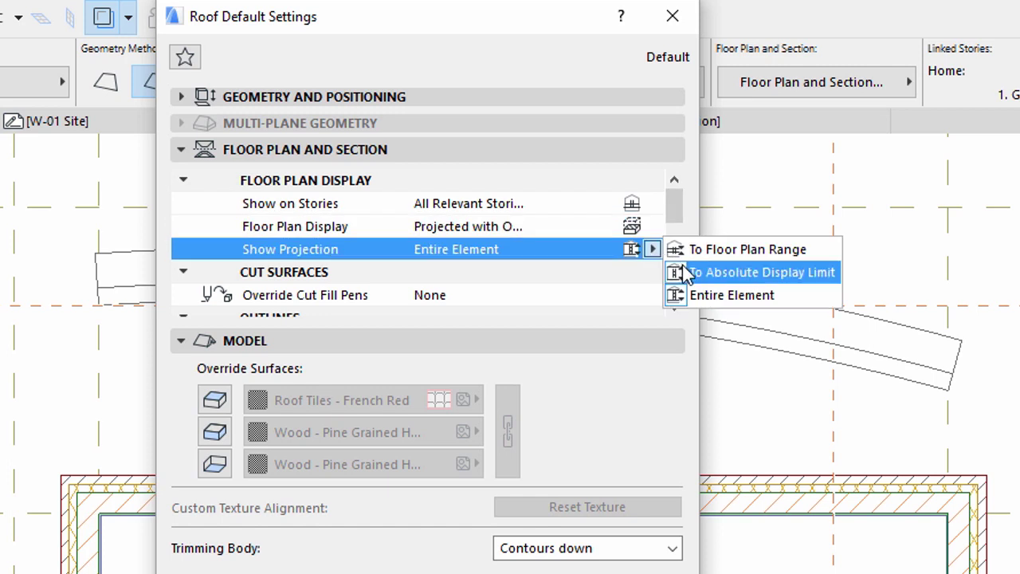
{"action": "left_click", "coordinate": [789, 295]}
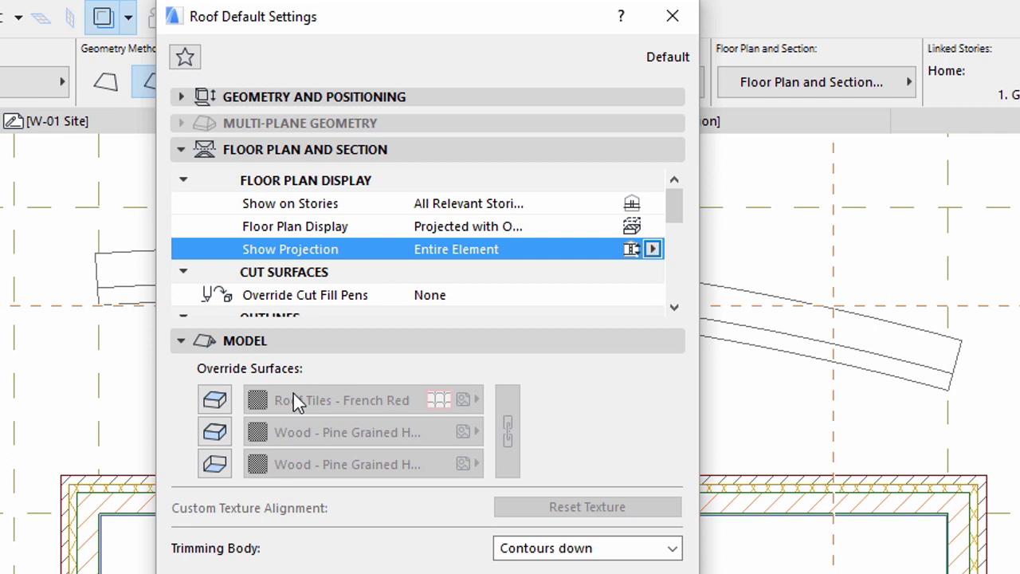
Override roof surfaces: Roof - Corrugated Sheet Matte on top, Wood - Pine Grained Horizontal on edges and bottom.
{"action": "left_click", "coordinate": [215, 401]}
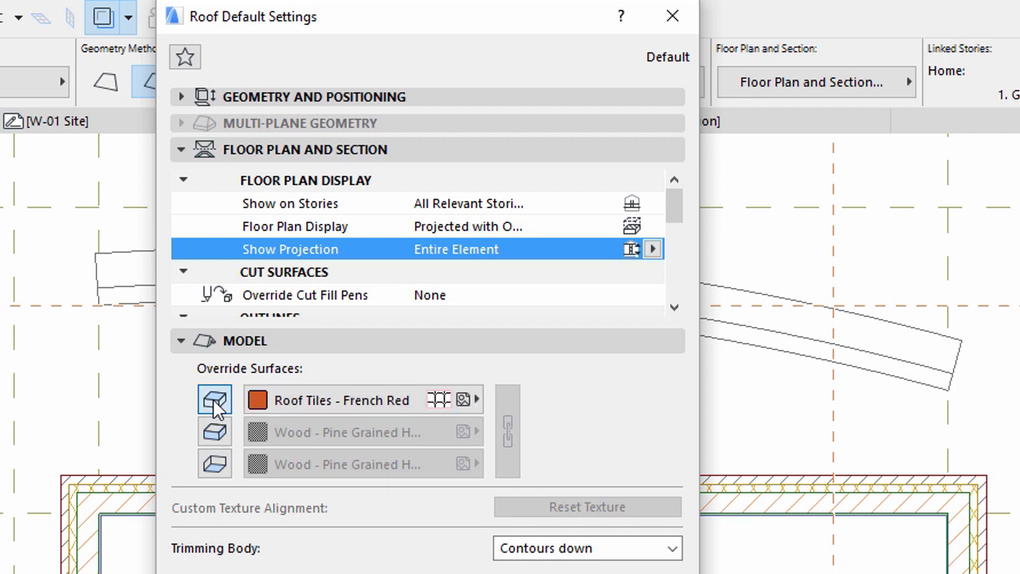
{"action": "left_click", "coordinate": [477, 401]}
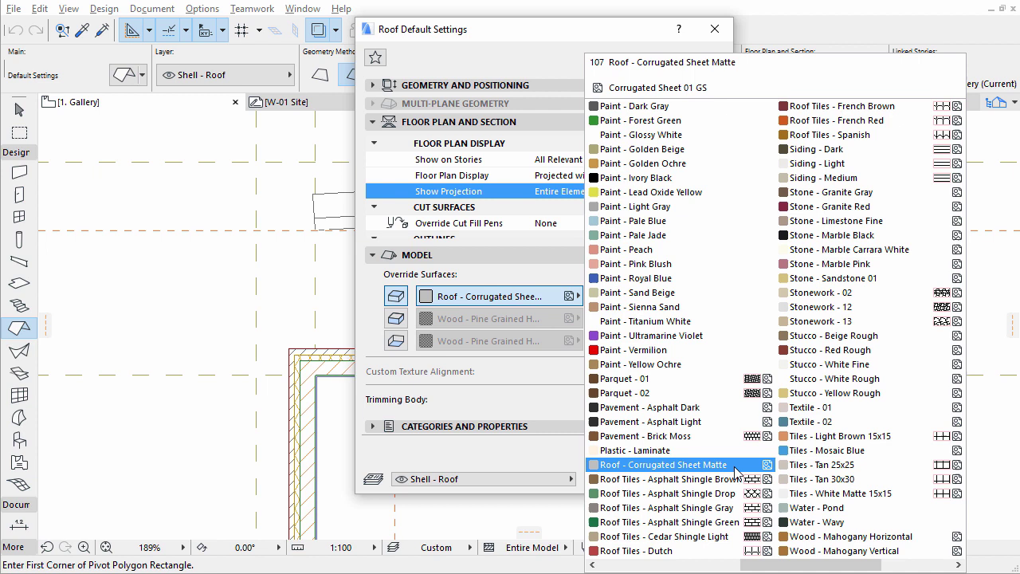
{"action": "left_click", "coordinate": [735, 473]}
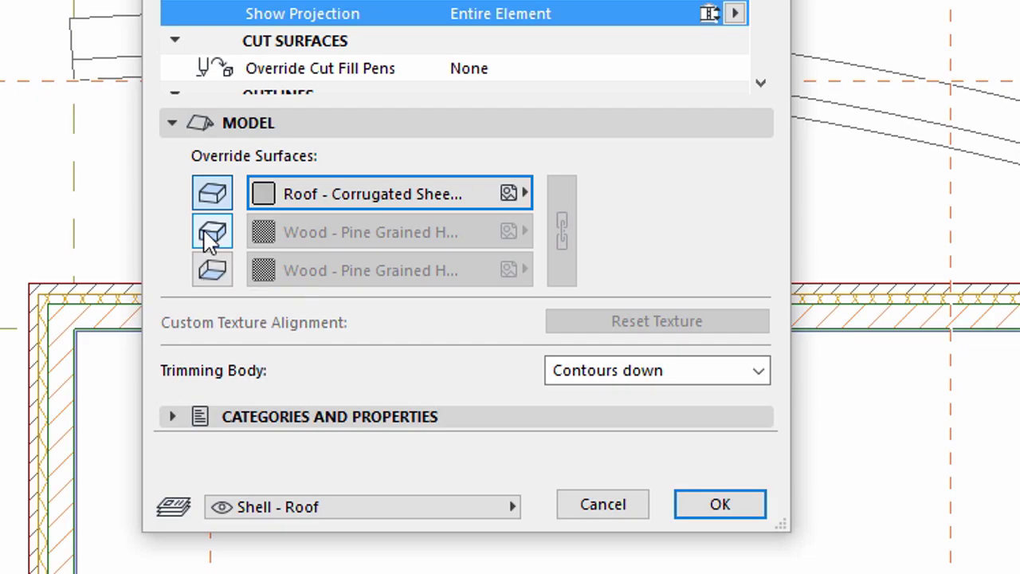
{"action": "left_click", "coordinate": [396, 318]}
{"action": "left_click", "coordinate": [397, 341]}
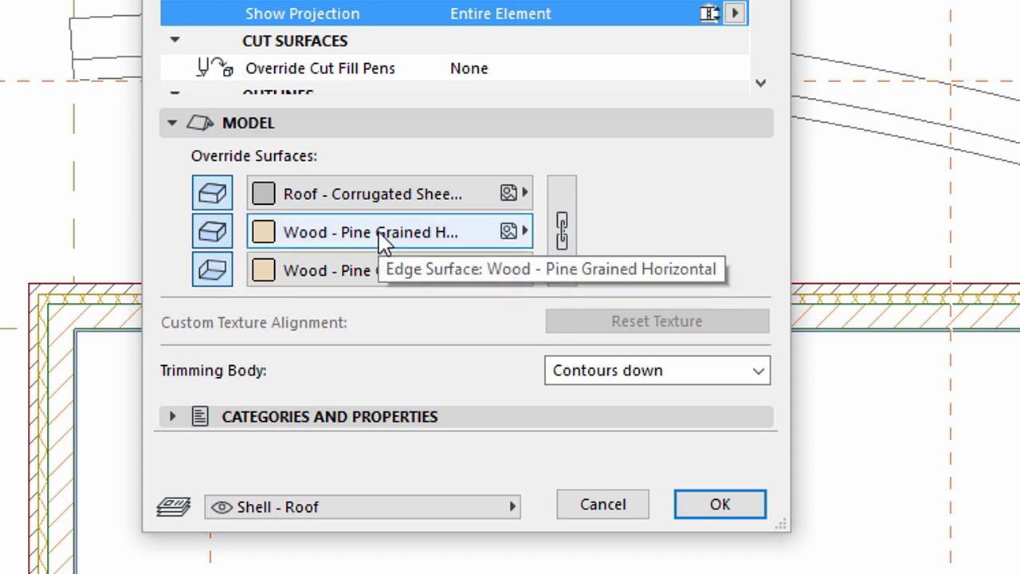
{"action": "left_click", "coordinate": [166, 125]}
{"action": "left_click", "coordinate": [170, 156]}
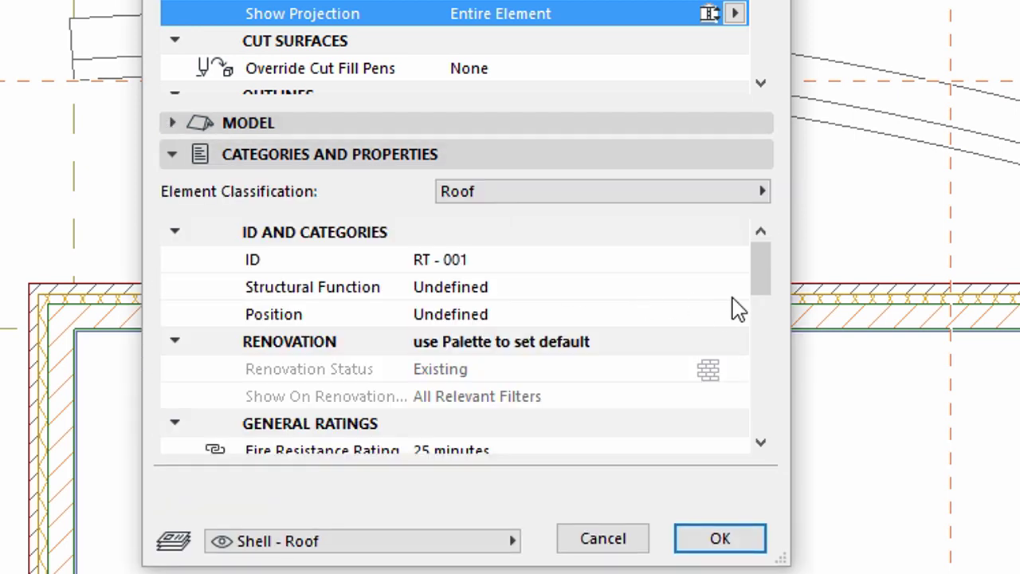
Classify roofs as Load-Bearing Element in Exterior position and accept the settings.
{"action": "left_click", "coordinate": [734, 288]}
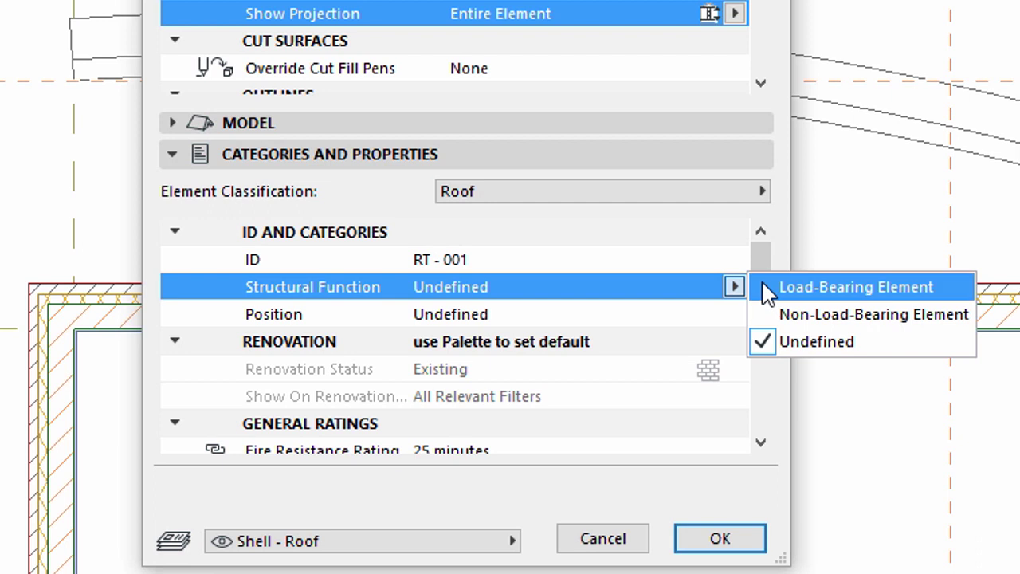
{"action": "left_click", "coordinate": [766, 289]}
{"action": "left_click", "coordinate": [734, 314]}
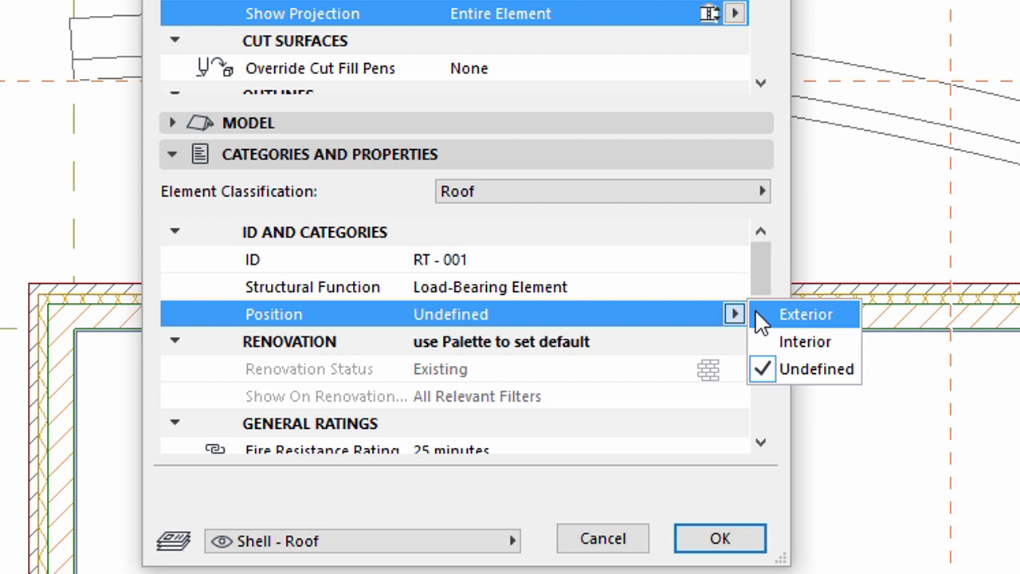
{"action": "left_click", "coordinate": [757, 312]}
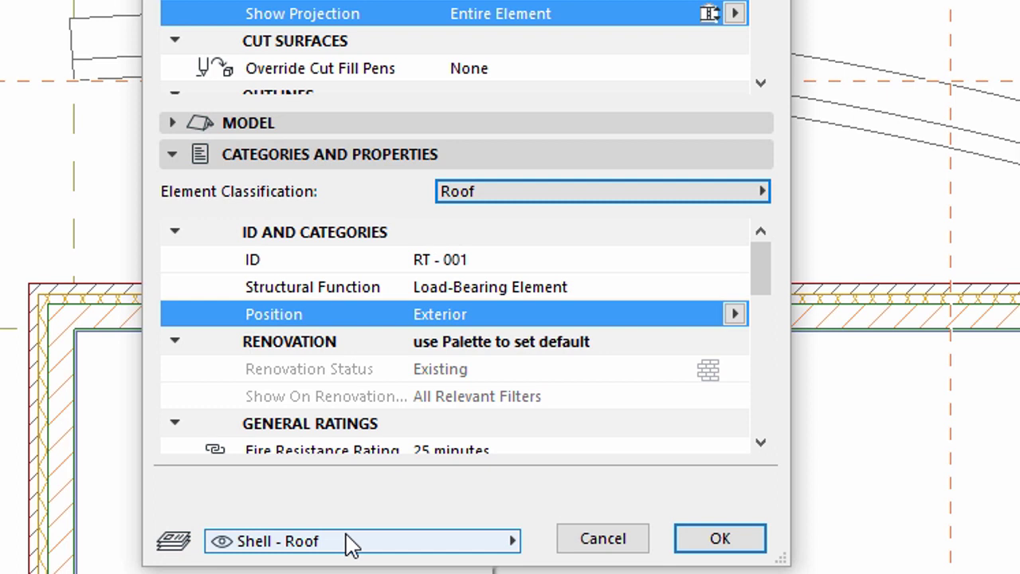
{"action": "left_click", "coordinate": [698, 545]}
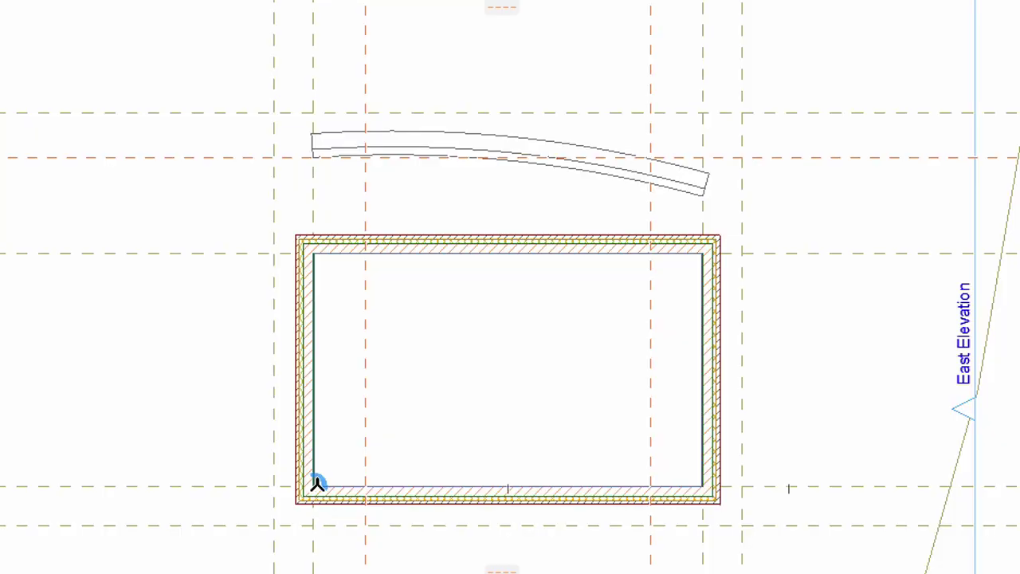
Draw a 10.90 × 6.90 roof with its pivot line along the south wall, then select it.
{"action": "left_click", "coordinate": [315, 484]}
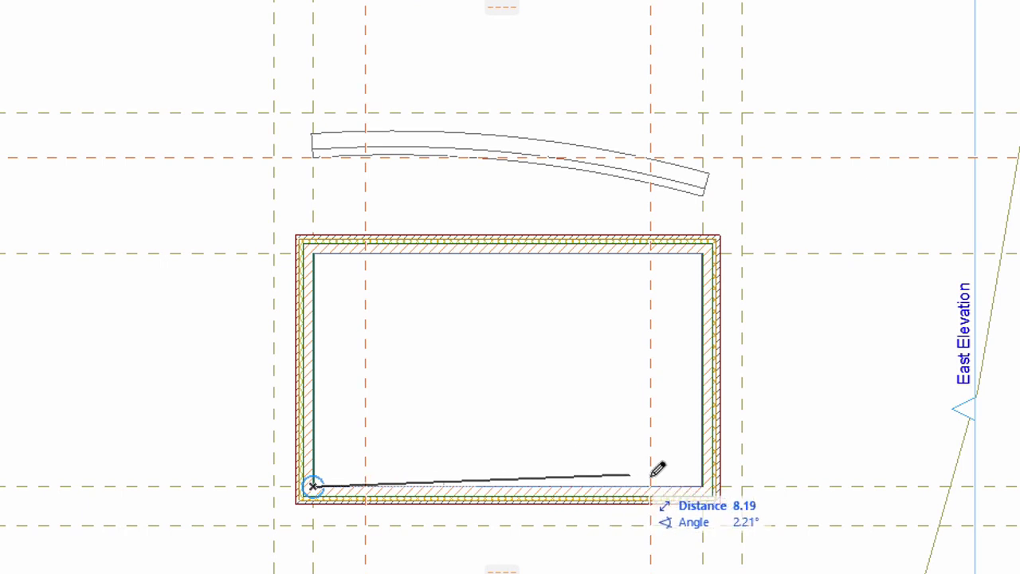
{"action": "left_click", "coordinate": [702, 483]}
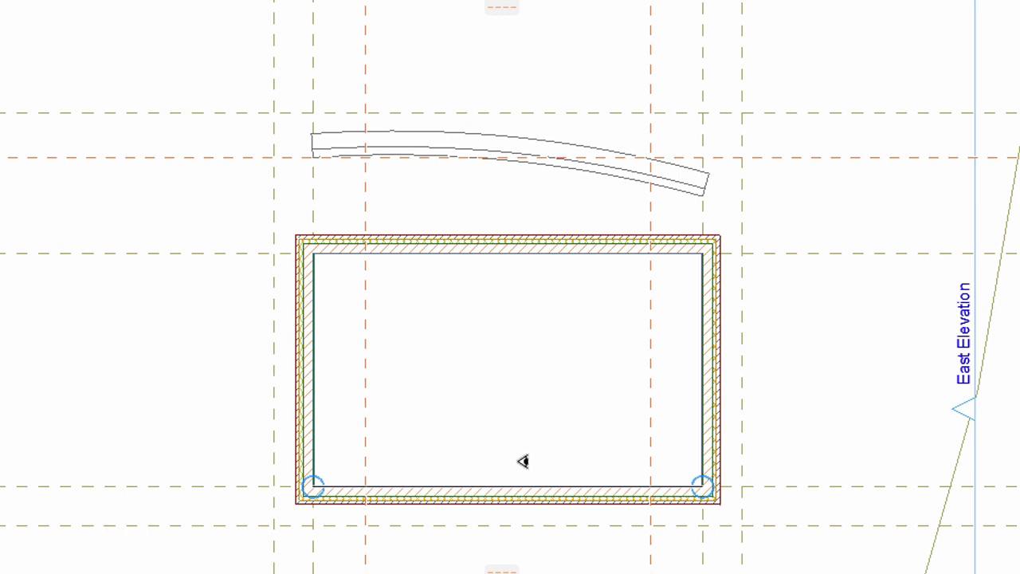
{"action": "left_click", "coordinate": [295, 503]}
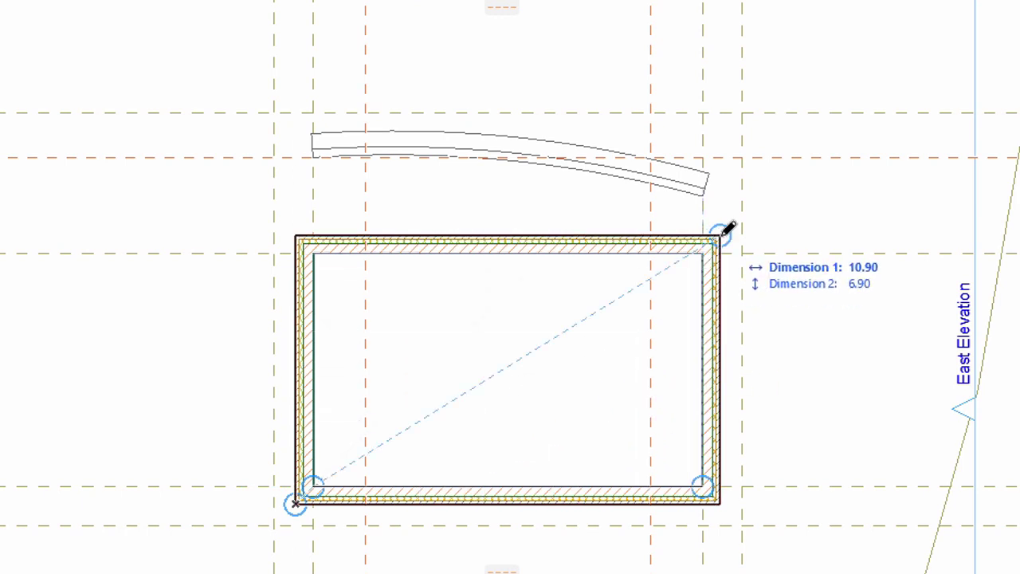
{"action": "left_click", "coordinate": [720, 234]}
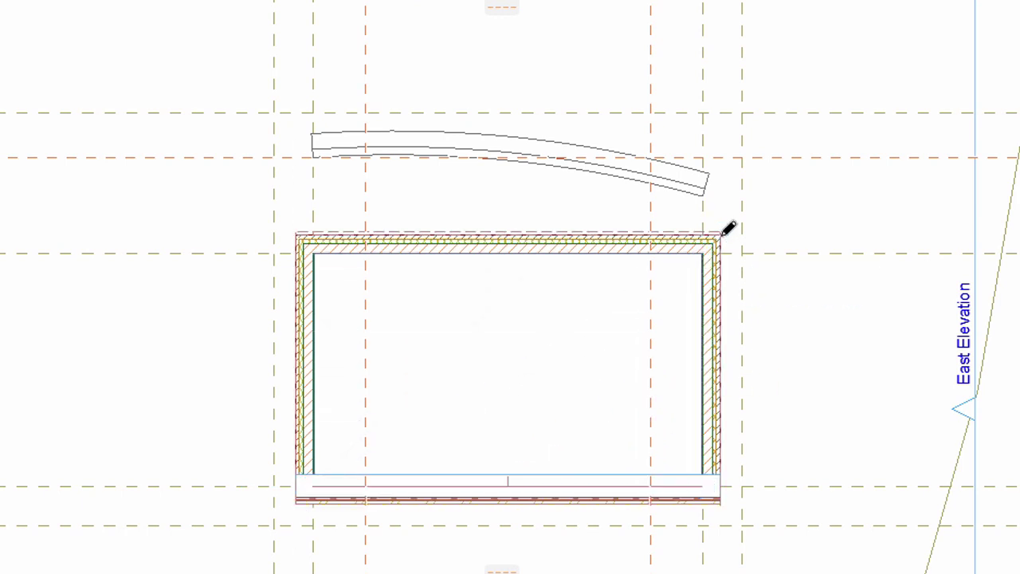
{"action": "left_click", "coordinate": [642, 298]}
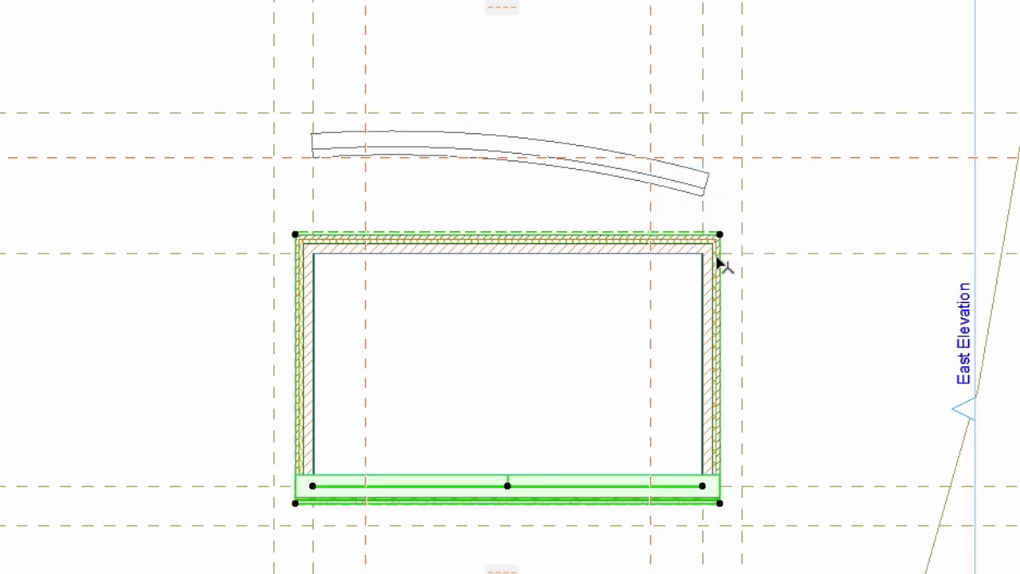
Offset all roof edges outward by 0.55 beyond the walls.
{"action": "left_click", "coordinate": [722, 284]}
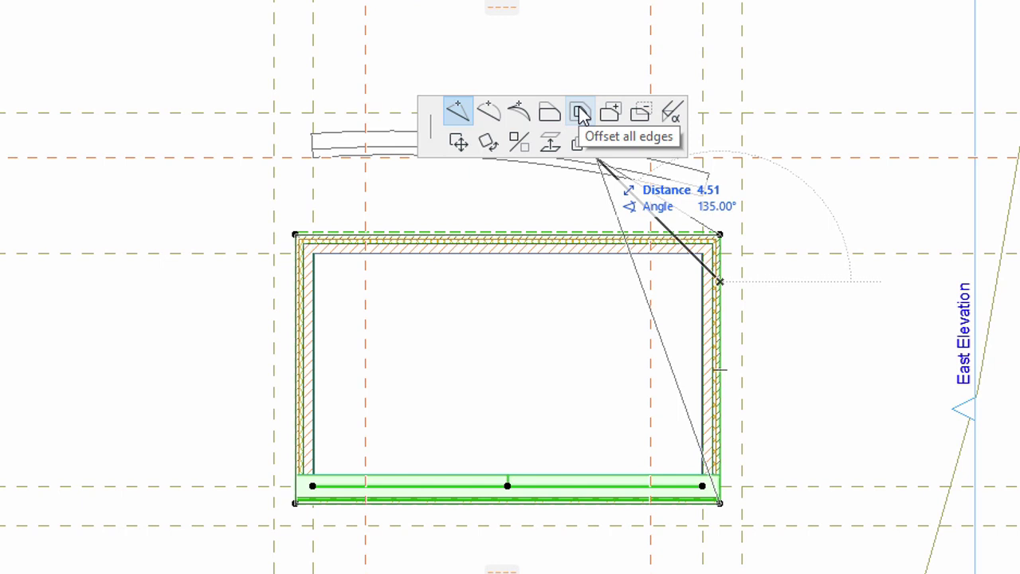
{"action": "left_click", "coordinate": [581, 114]}
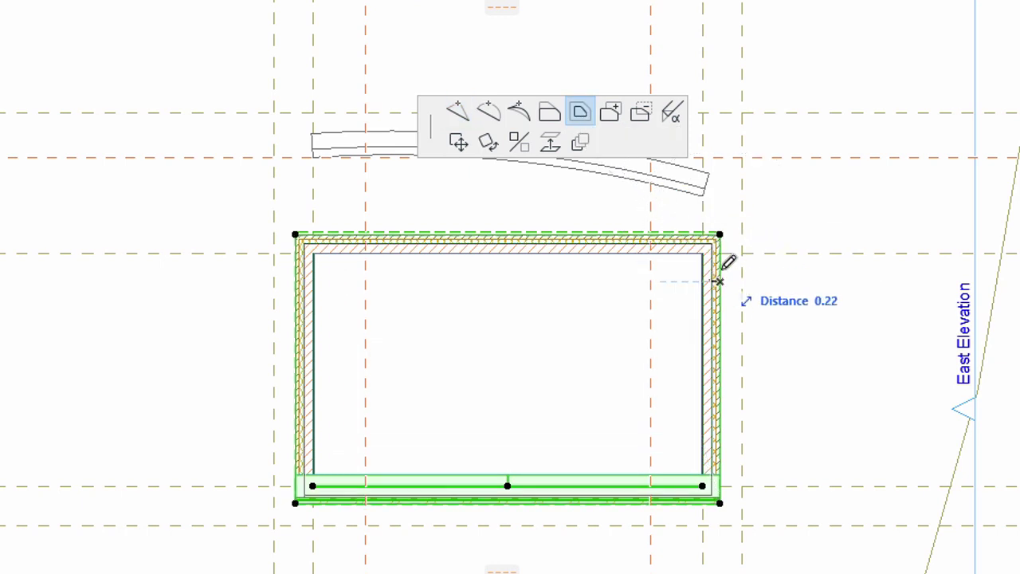
{"action": "left_click", "coordinate": [742, 252]}
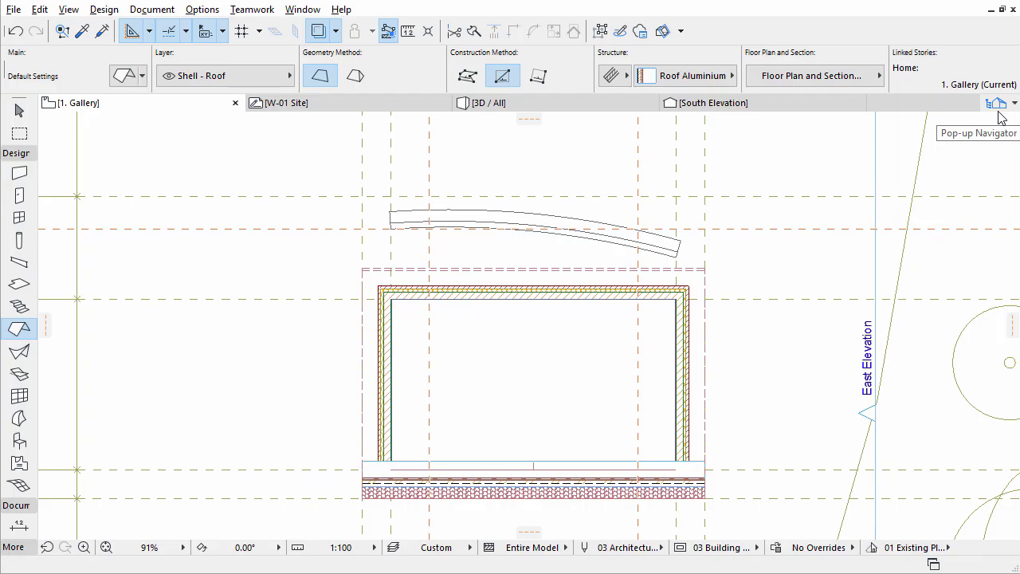
Open the Generic Perspective 3D view and orbit to look down on the building.
{"action": "left_click", "coordinate": [998, 110]}
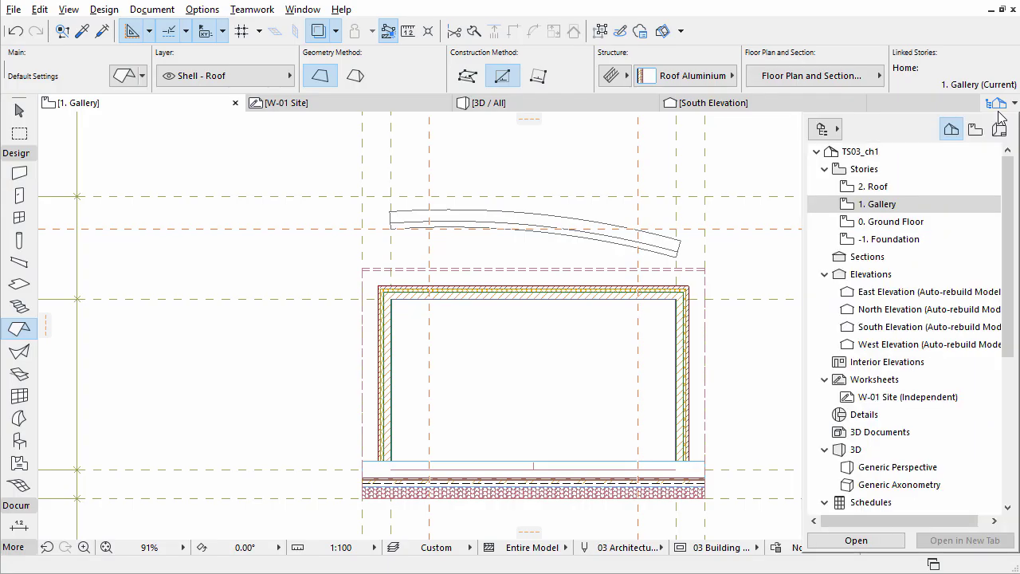
{"action": "left_click", "coordinate": [944, 473]}
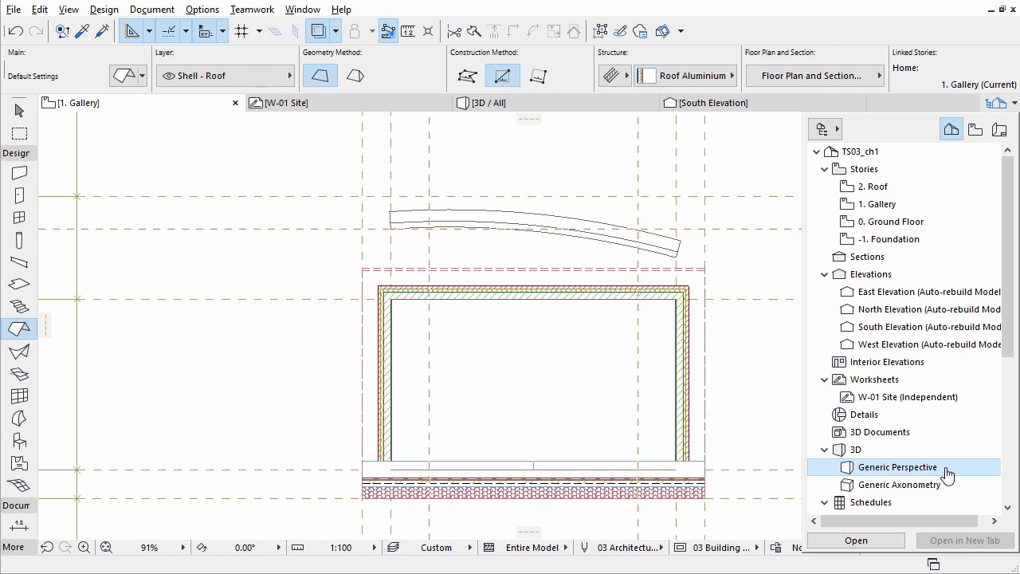
{"action": "double_click", "coordinate": [946, 474]}
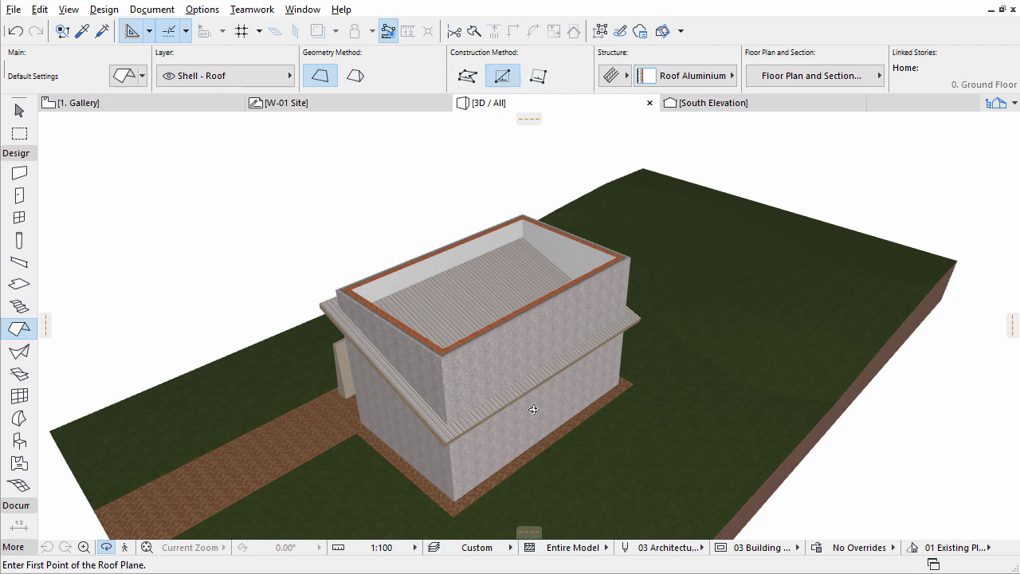
{"action": "middle_click_drag", "start_coordinate": [533, 409], "coordinate": [379, 357], "text": "shift"}
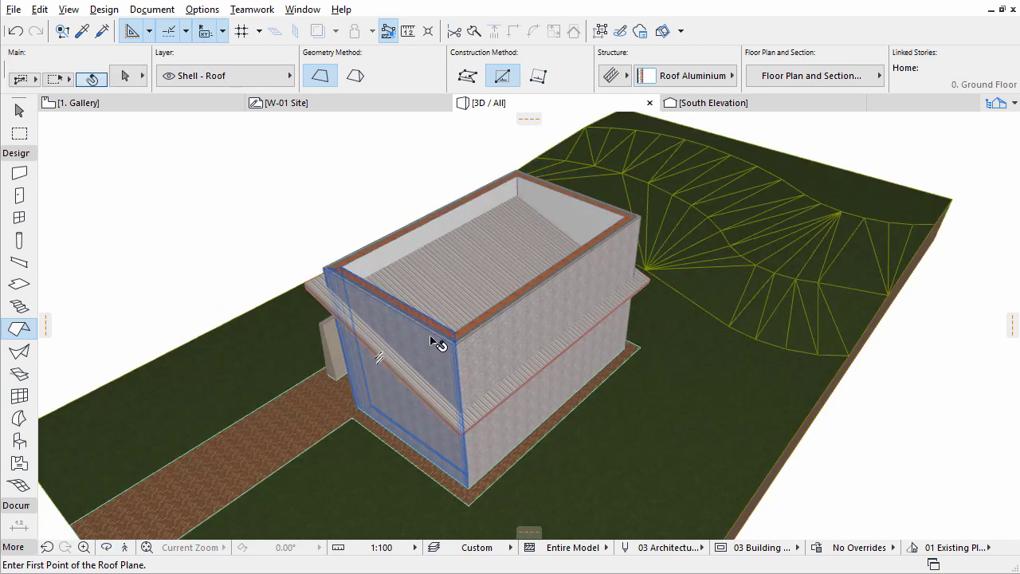
Trim the four building walls to the roof with Trim Elements to Roof/Shell.
{"action": "left_click", "coordinate": [433, 339], "text": "shift"}
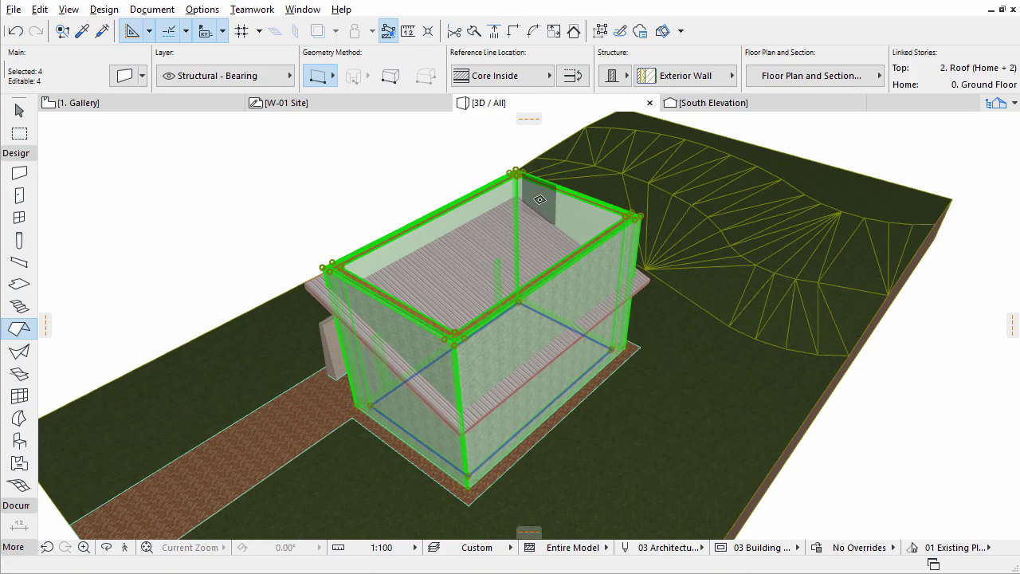
{"action": "right_click", "coordinate": [539, 200]}
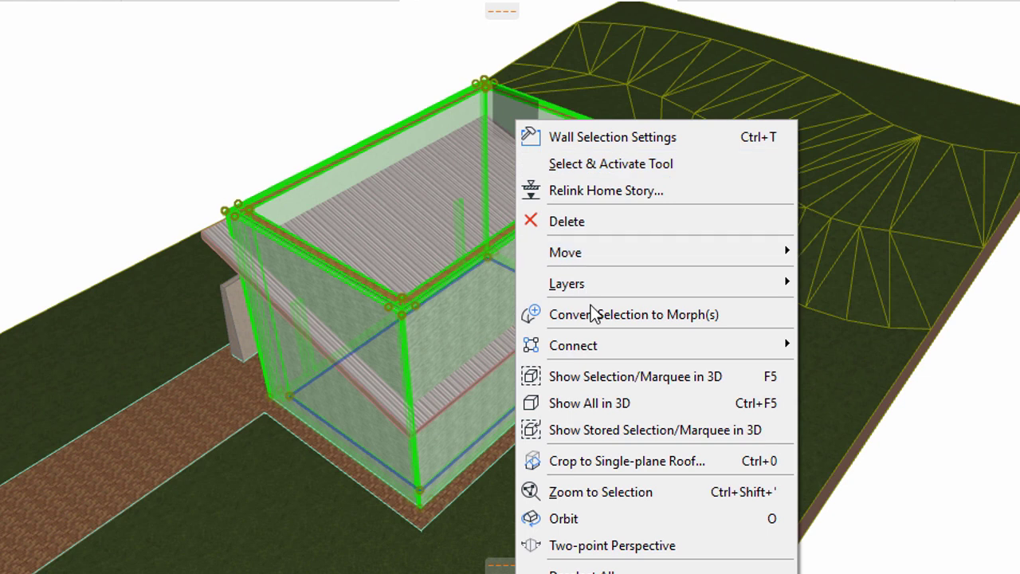
{"action": "mouse_move", "coordinate": [608, 349]}
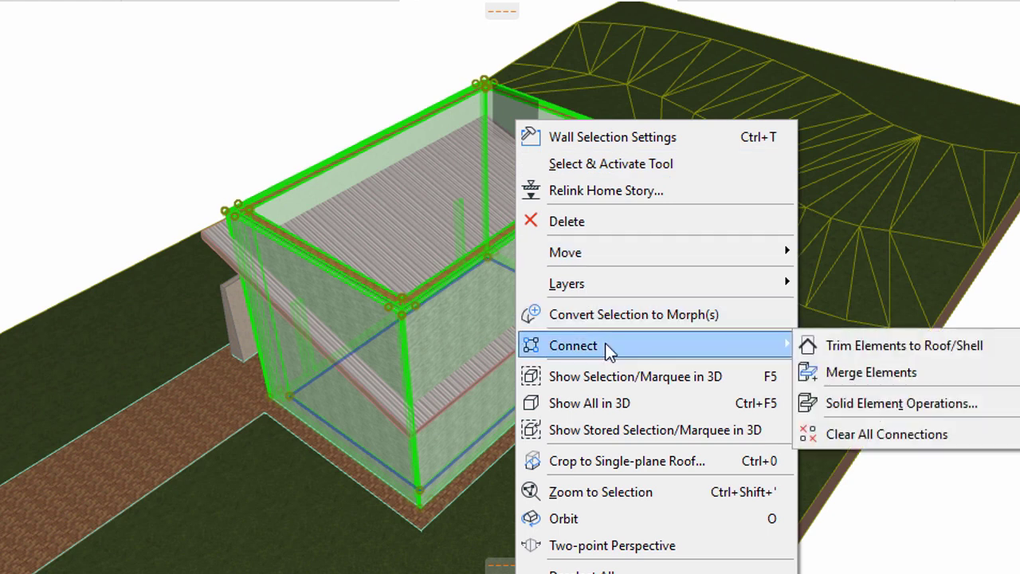
{"action": "left_click", "coordinate": [839, 347]}
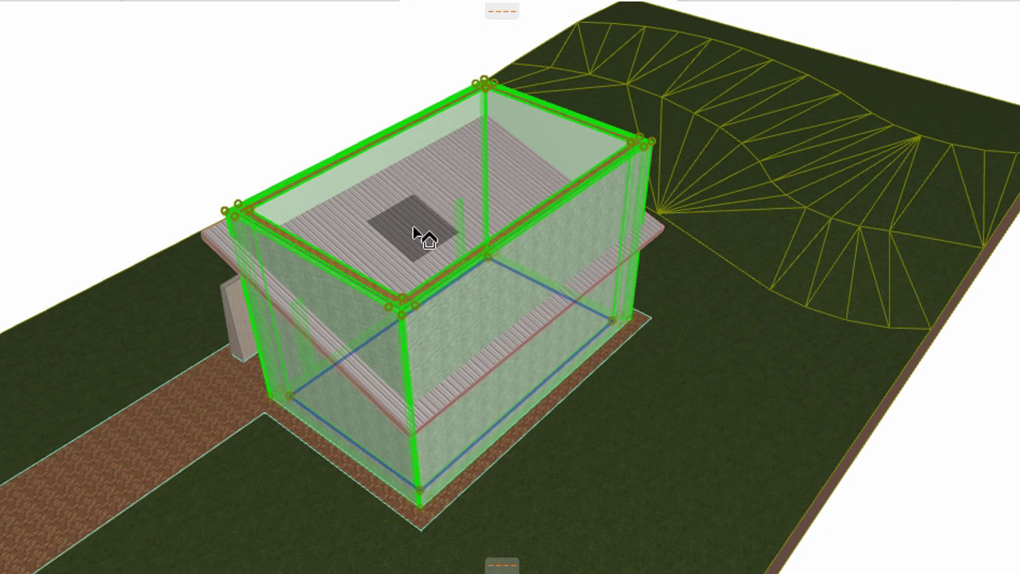
{"action": "left_click", "coordinate": [414, 231]}
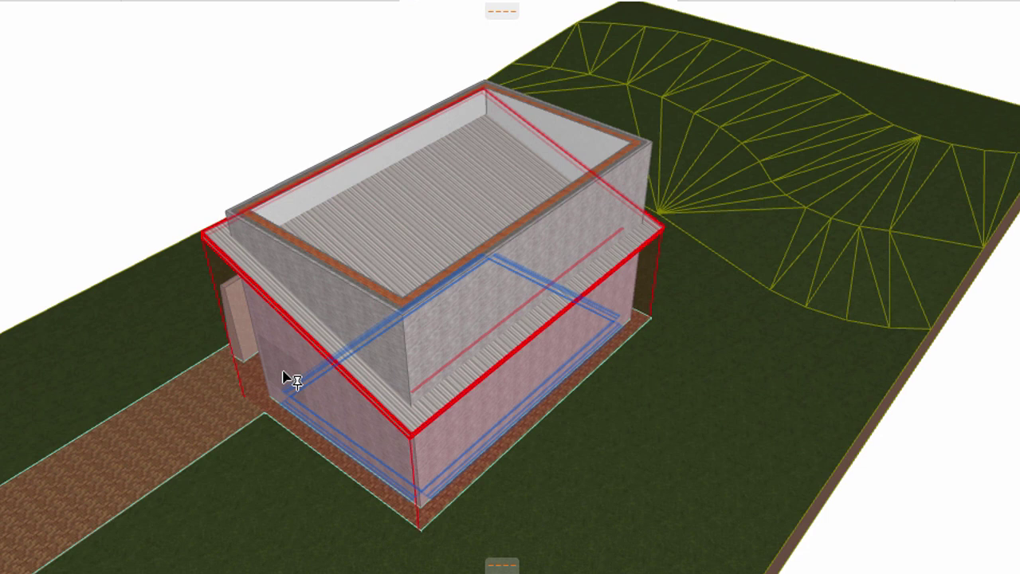
{"action": "left_click", "coordinate": [288, 388]}
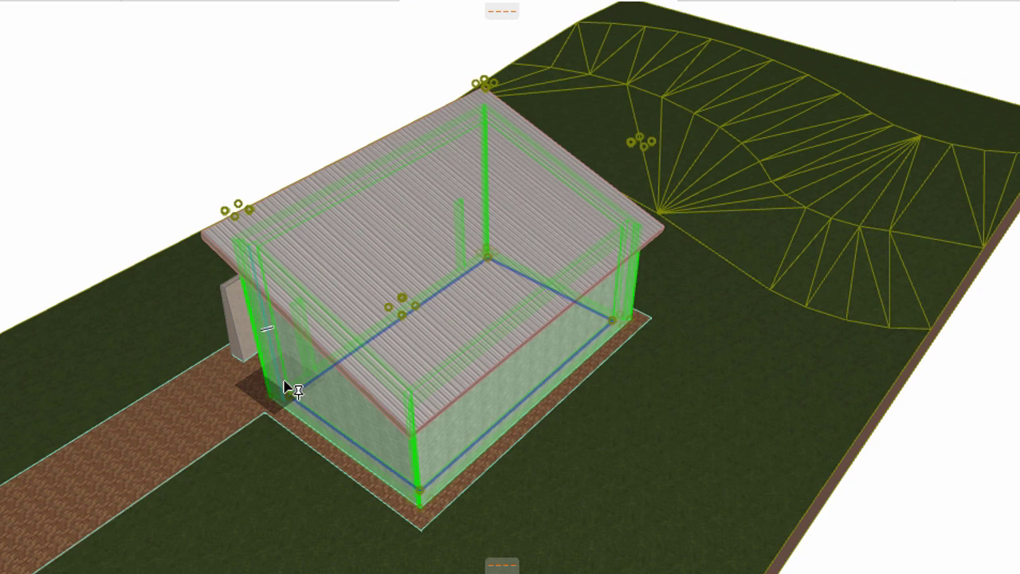
{"action": "key", "text": "Escape"}
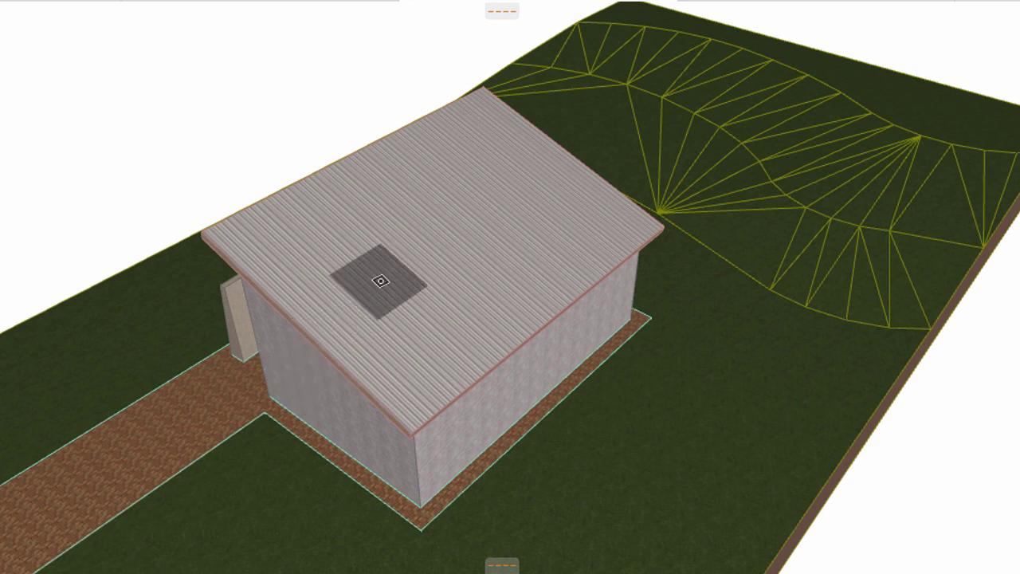
{"action": "left_click", "coordinate": [386, 289], "text": "shift"}
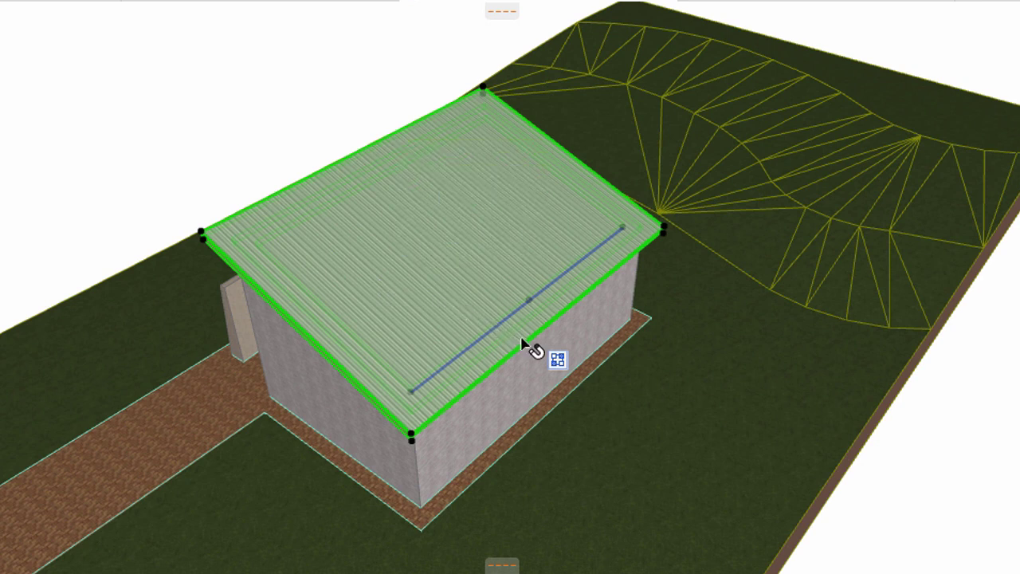
{"action": "mouse_move", "coordinate": [559, 358]}
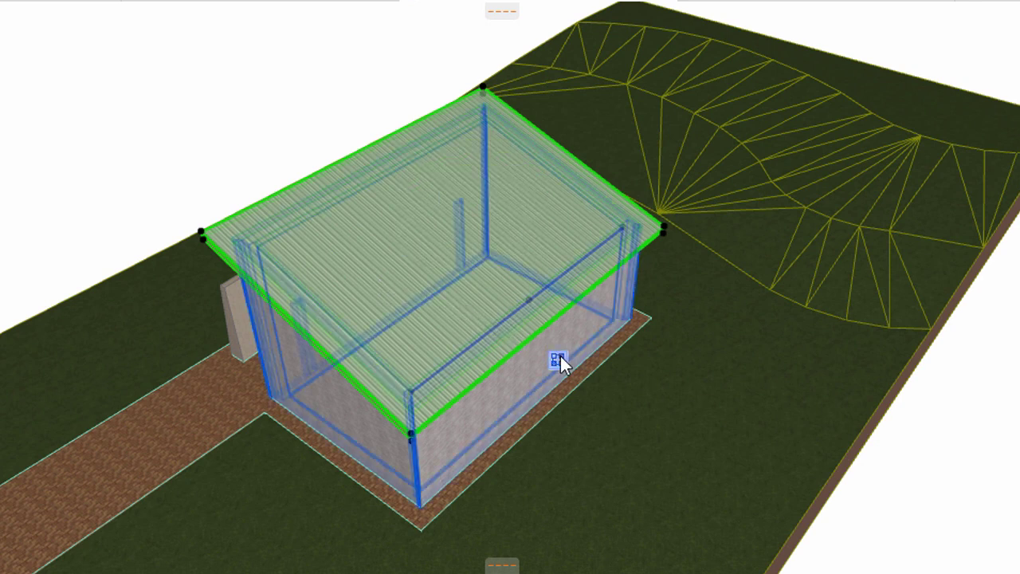
{"action": "left_click", "coordinate": [559, 359]}
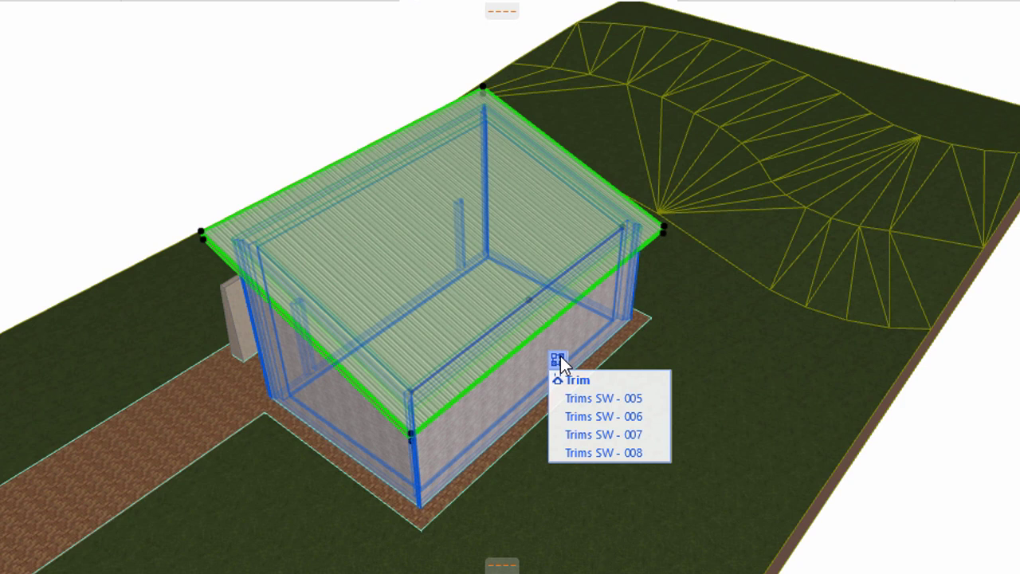
{"action": "mouse_move", "coordinate": [563, 397]}
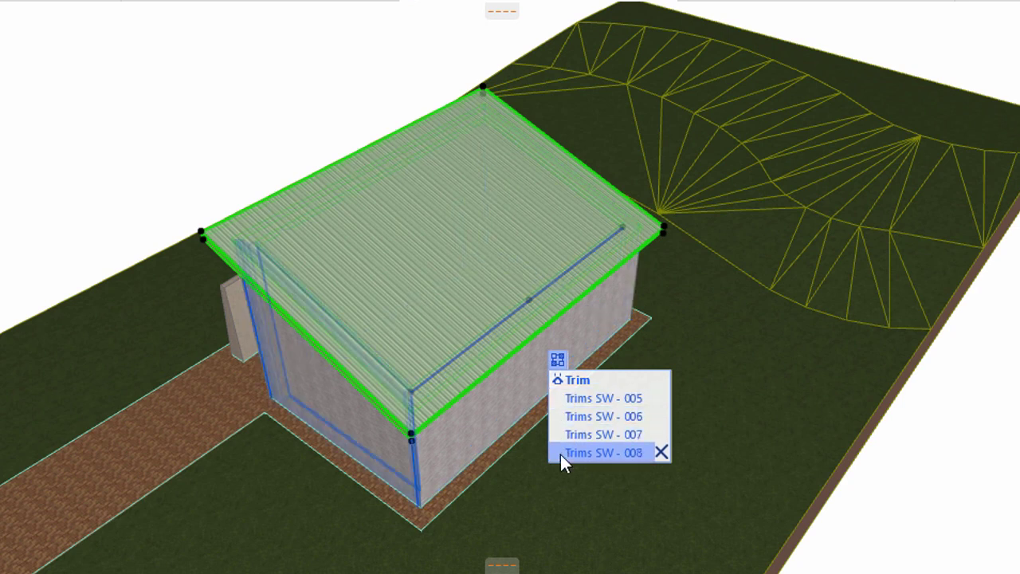
{"action": "key", "text": "Escape"}
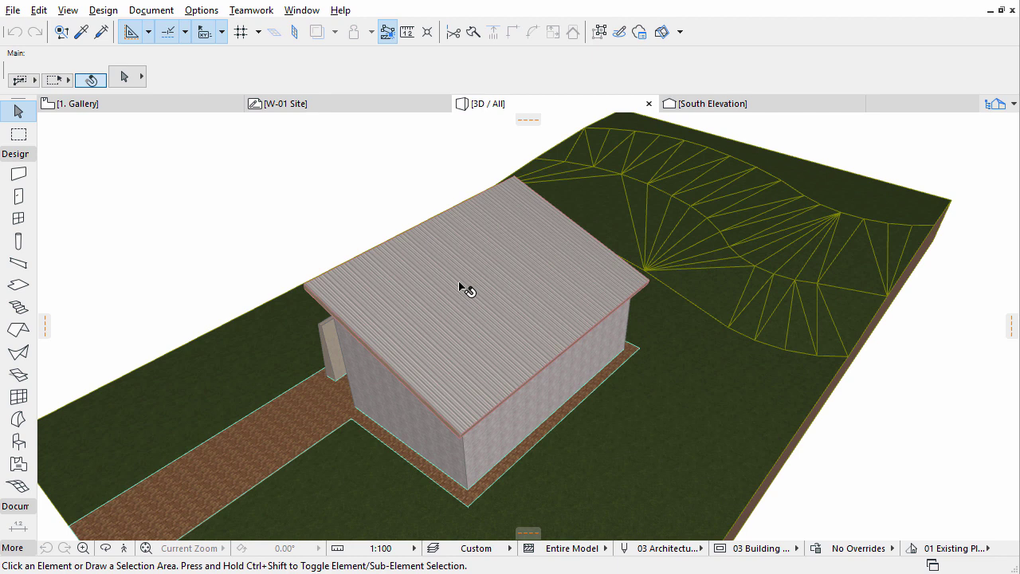
Offset the shared roof and pavement slab edge 2.5 outward over the rear veranda.
{"action": "mouse_move", "coordinate": [468, 290]}
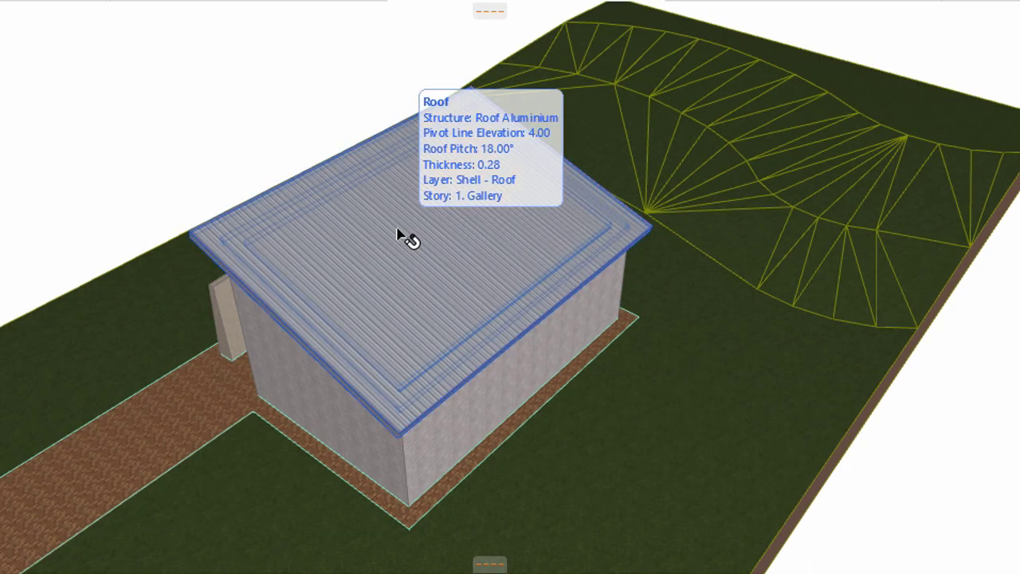
{"action": "left_click", "coordinate": [400, 233]}
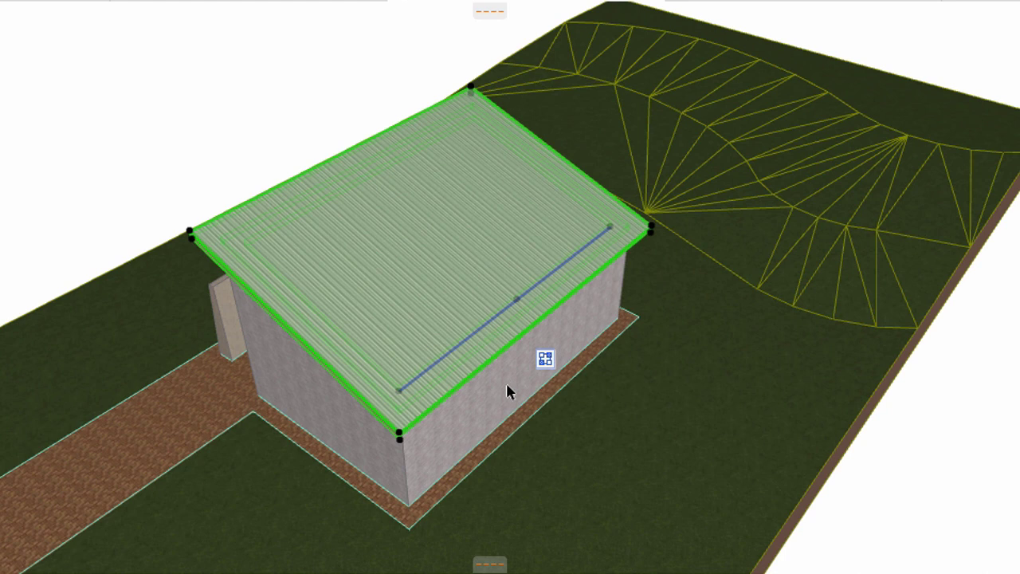
{"action": "mouse_move", "coordinate": [528, 420]}
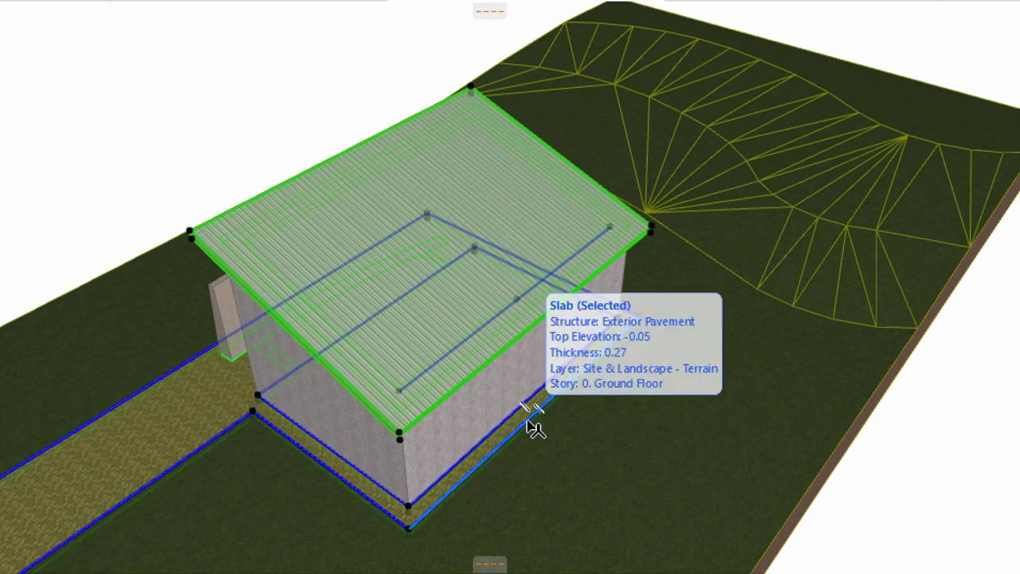
{"action": "left_click", "coordinate": [528, 421]}
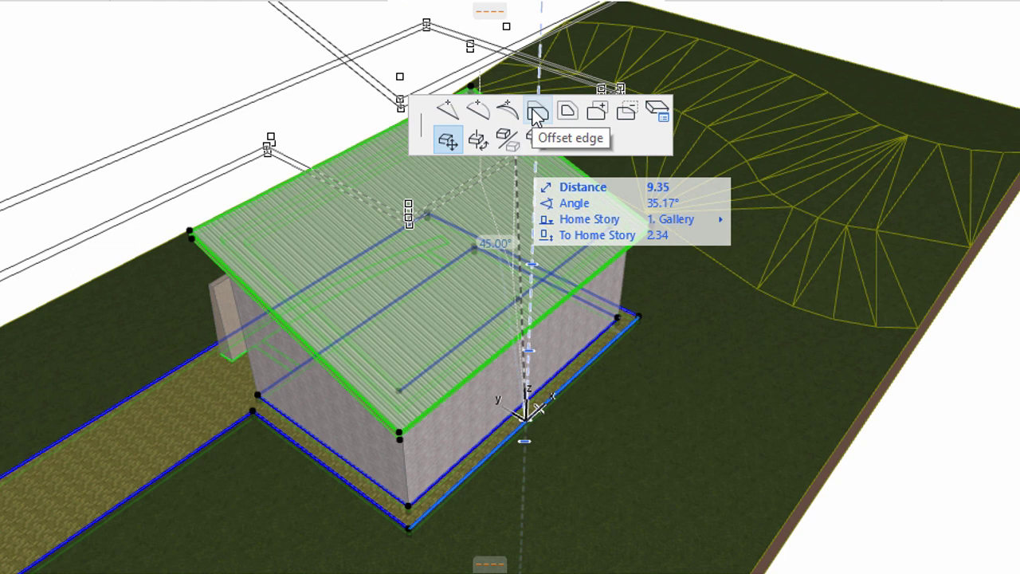
{"action": "left_click", "coordinate": [534, 112]}
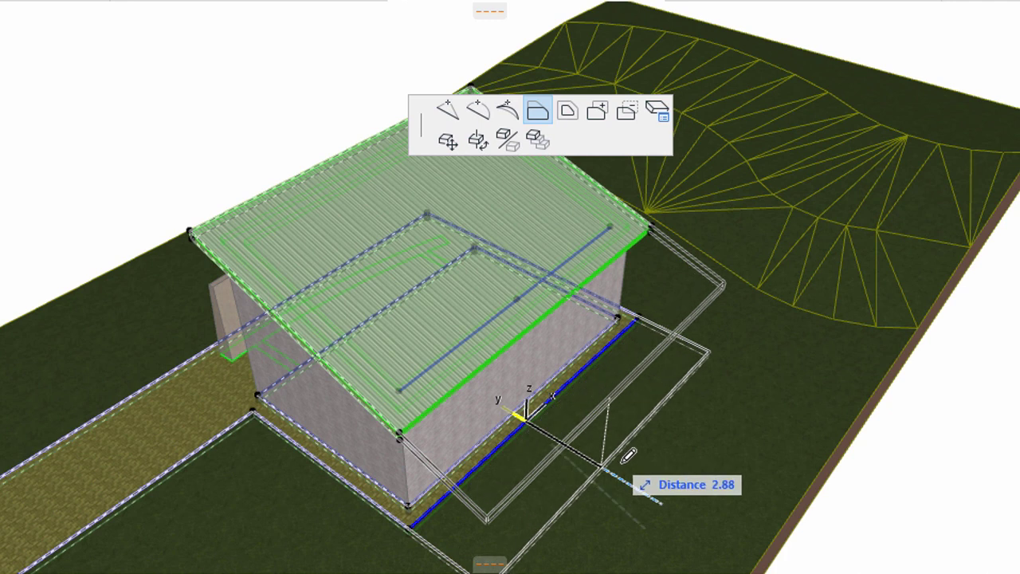
{"action": "key", "text": "Tab"}
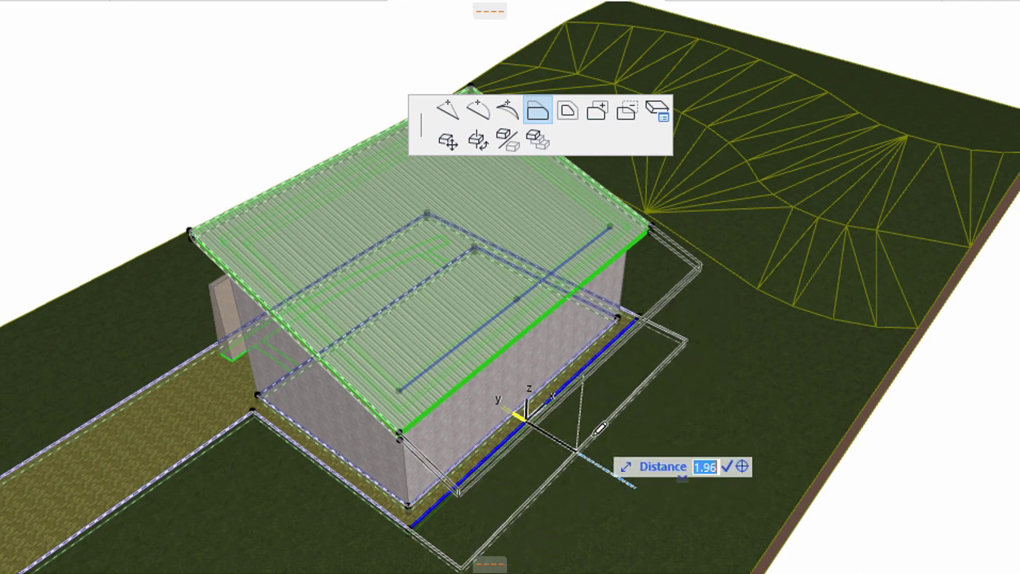
{"action": "type", "text": "2.5"}
{"action": "key", "text": "Return"}
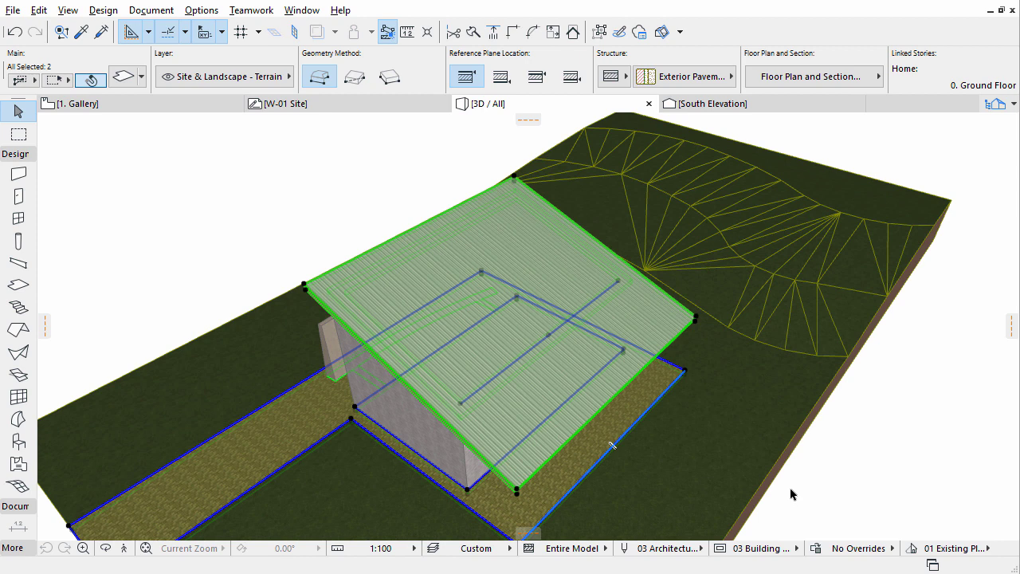
{"action": "key", "text": "Escape"}
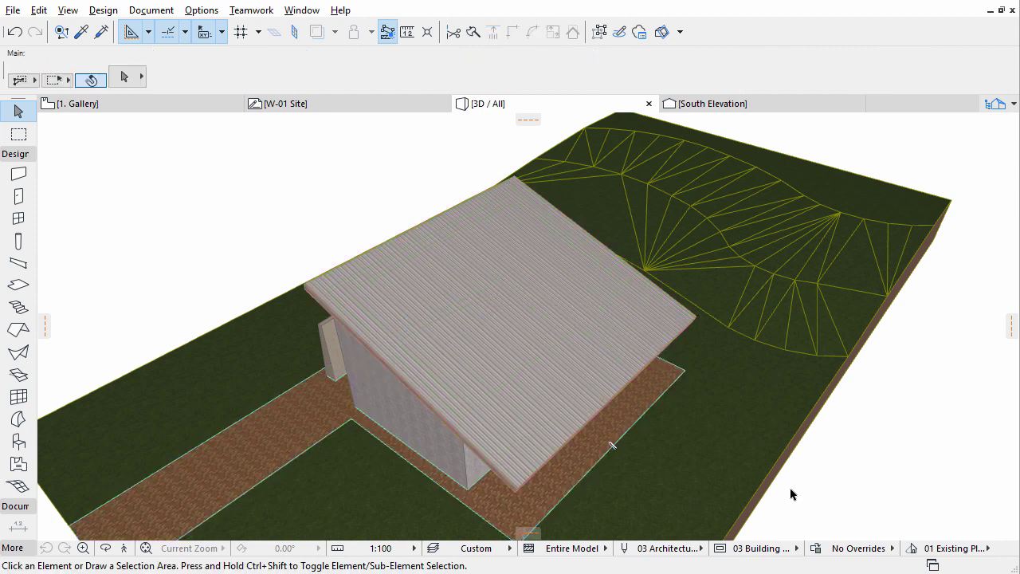